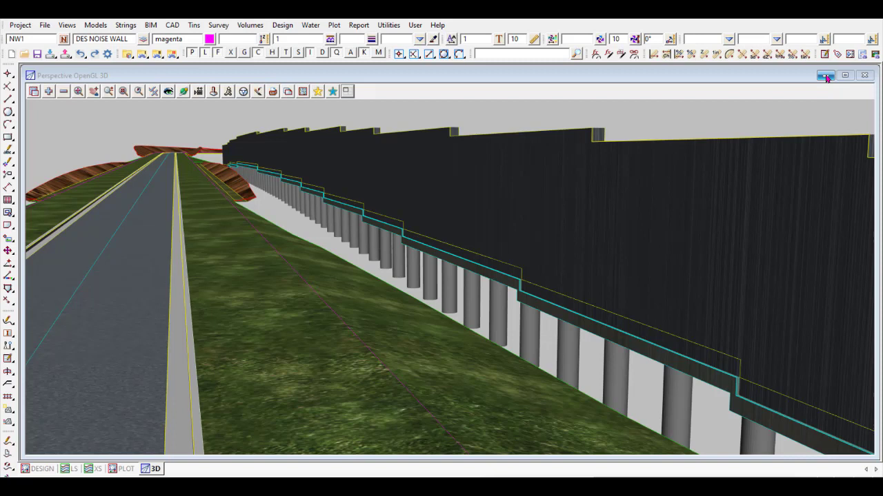
Step: Hide the 3D perspective view and profile the "Bottom with levels" noise wall string in the LS section view
{"action": "left_click", "coordinate": [826, 75]}
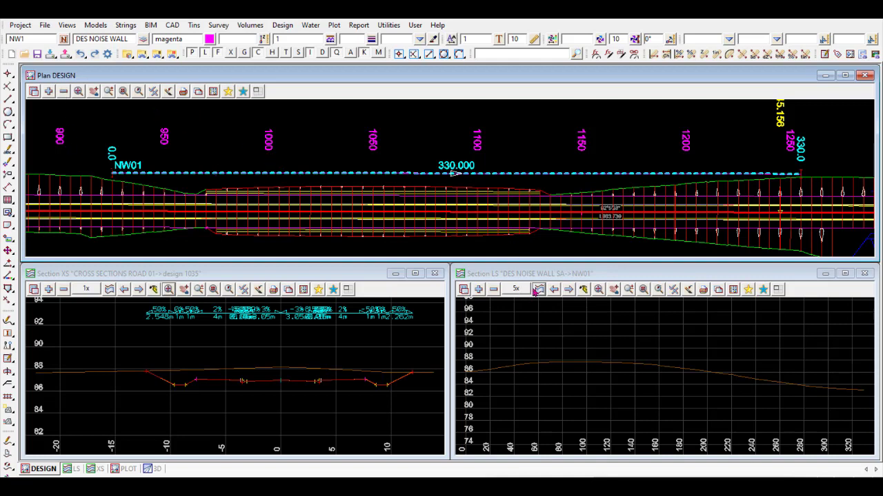
{"action": "left_click", "coordinate": [539, 292]}
{"action": "left_click", "coordinate": [301, 173]}
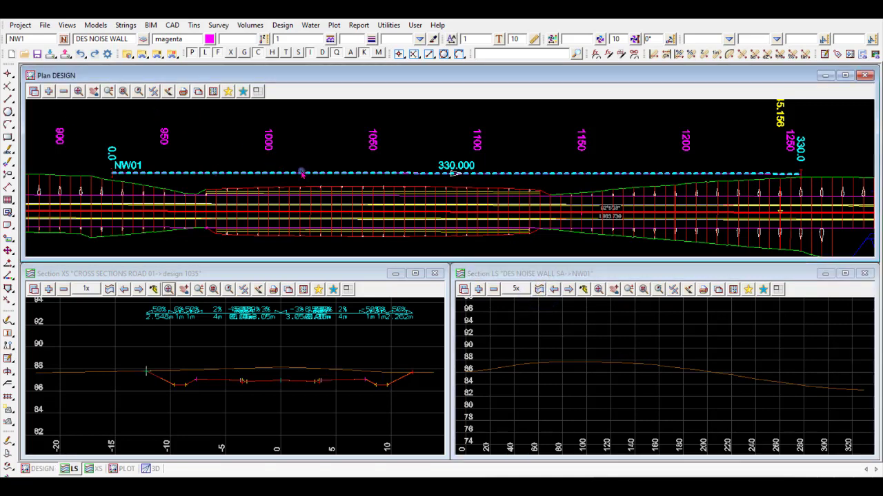
{"action": "middle_click", "coordinate": [301, 173]}
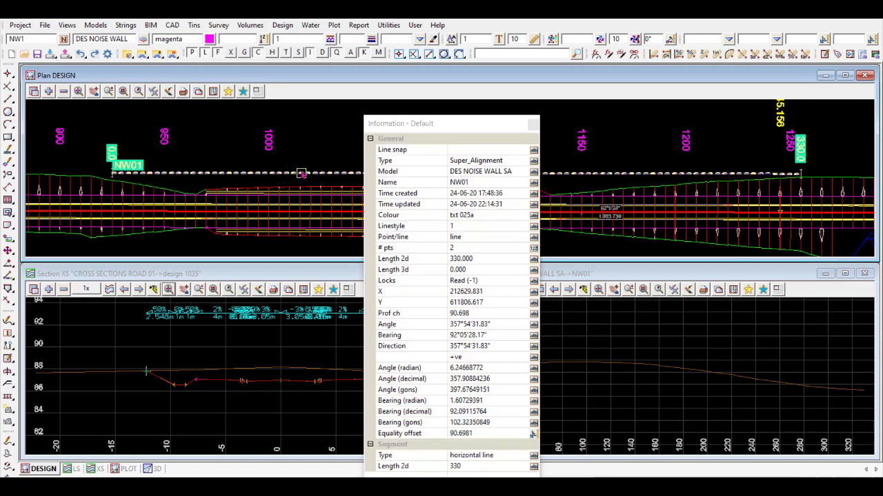
{"action": "left_click", "coordinate": [302, 173]}
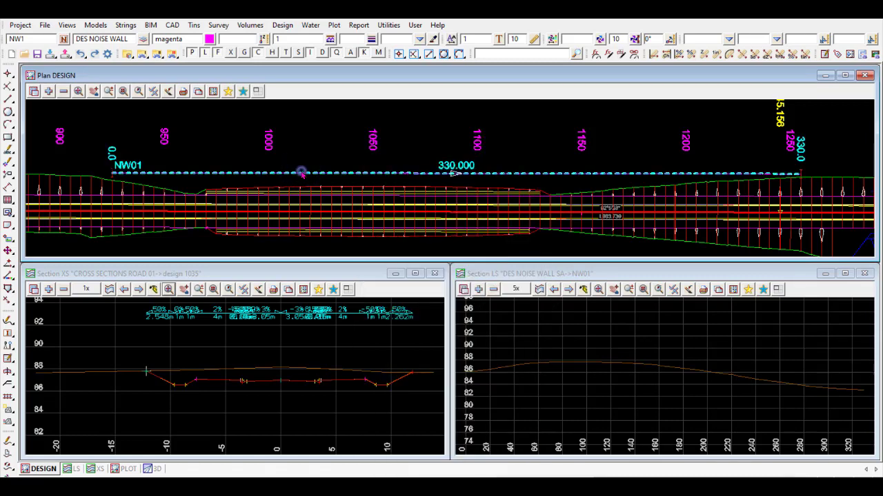
{"action": "middle_click", "coordinate": [301, 173]}
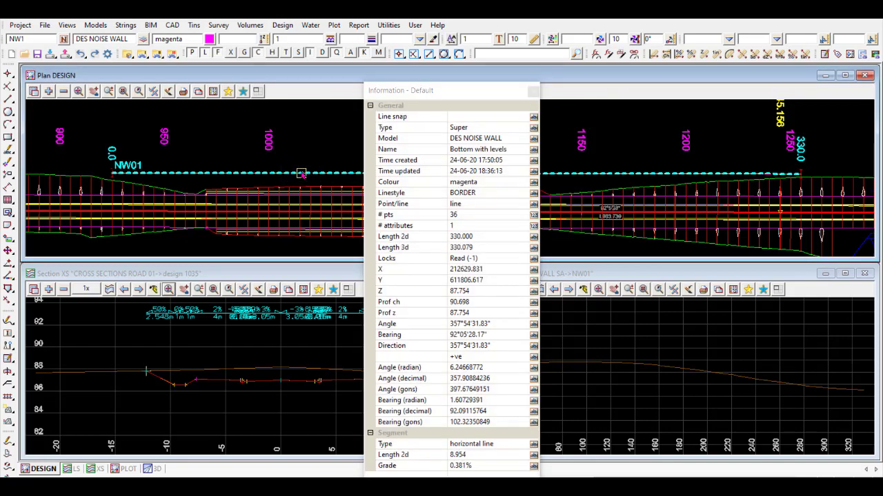
{"action": "middle_click", "coordinate": [301, 174]}
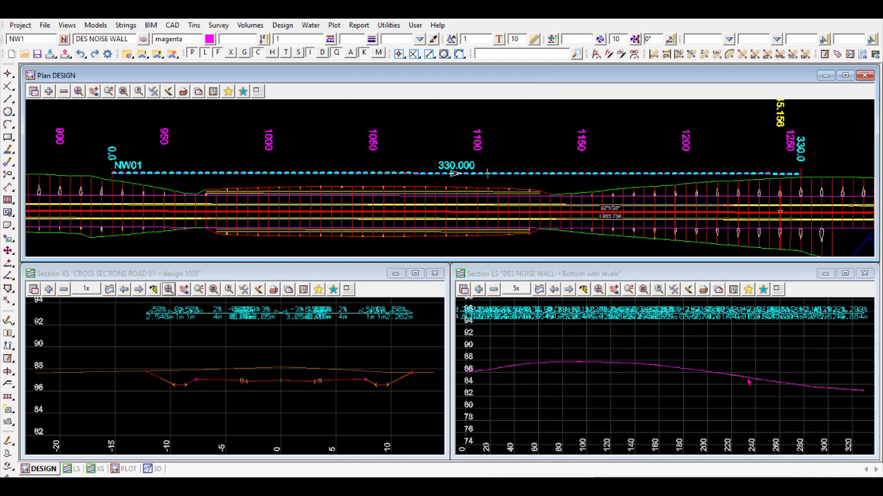
Step: Add the DES NOISE WALL model to the LS section view and examine the top and bottom wall strings
{"action": "left_click", "coordinate": [790, 383]}
{"action": "left_click", "coordinate": [478, 290]}
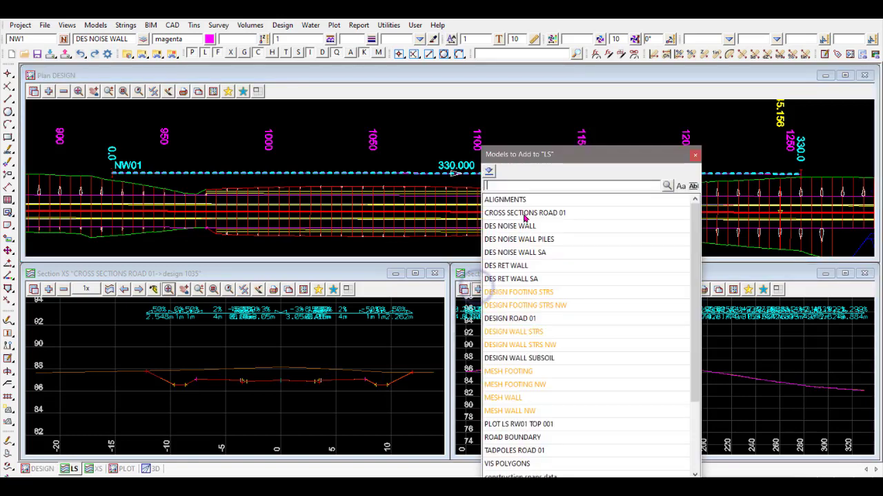
{"action": "double_click", "coordinate": [524, 226]}
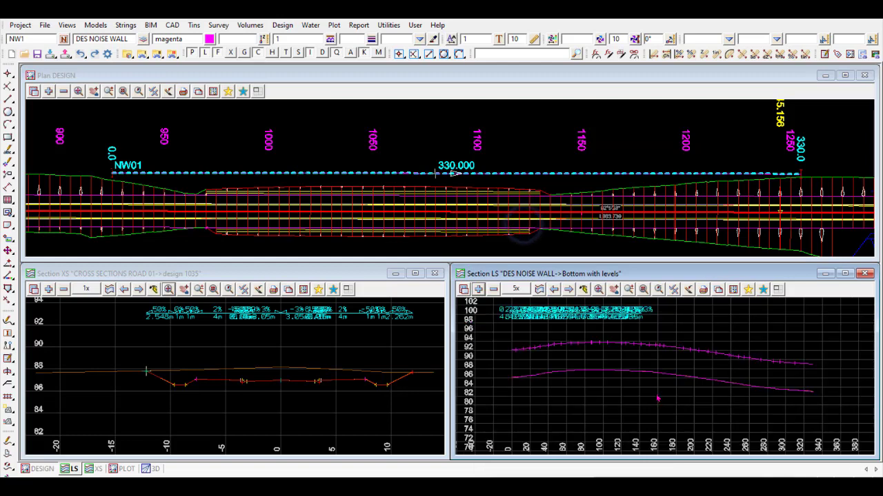
{"action": "scroll", "coordinate": [506, 376], "scroll_direction": "up", "scroll_amount": 2}
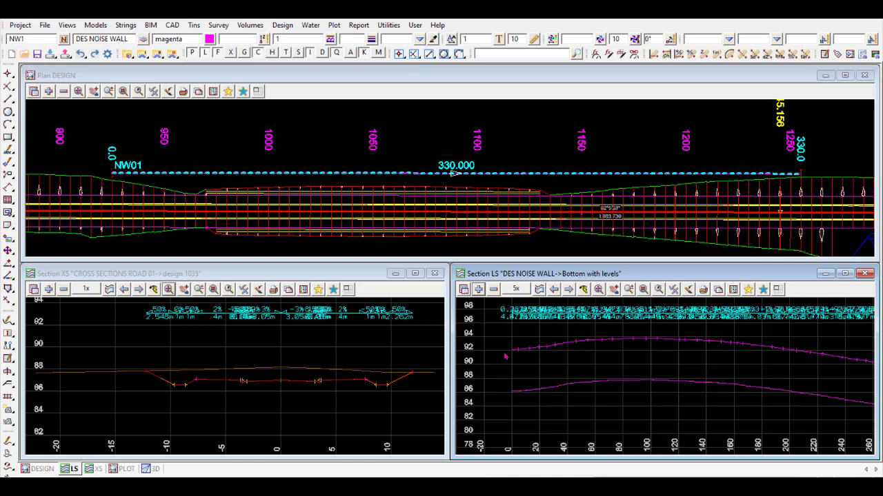
{"action": "scroll", "coordinate": [506, 357], "scroll_direction": "up", "scroll_amount": 2}
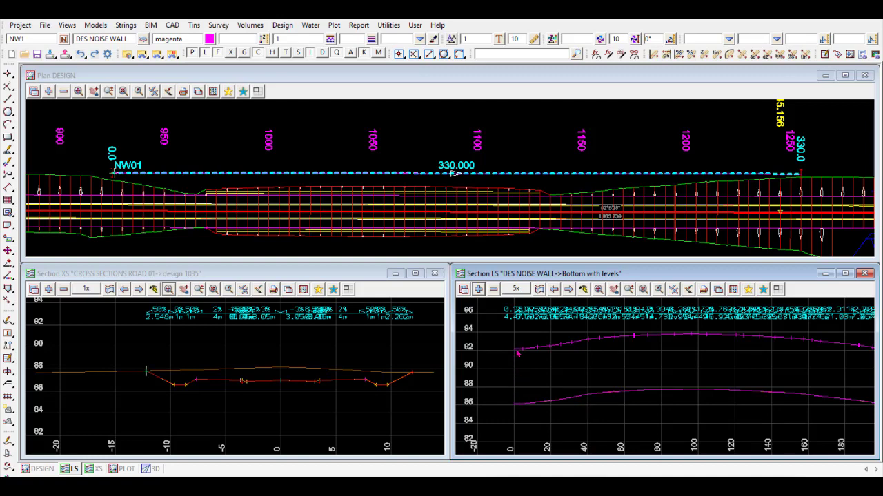
{"action": "scroll", "coordinate": [517, 353], "scroll_direction": "down", "scroll_amount": 3}
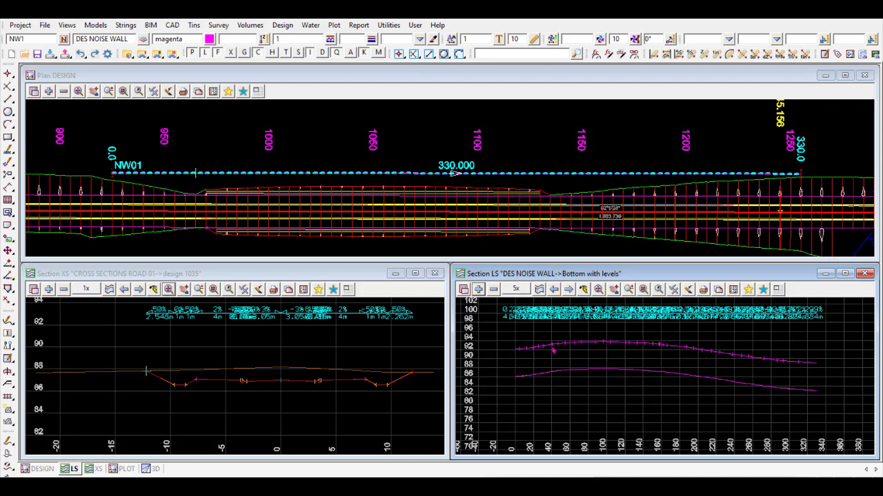
{"action": "left_click", "coordinate": [639, 345]}
Step: Add the noise wall model to the XS section view by picking the top wall string in the long section
{"action": "left_click", "coordinate": [49, 289]}
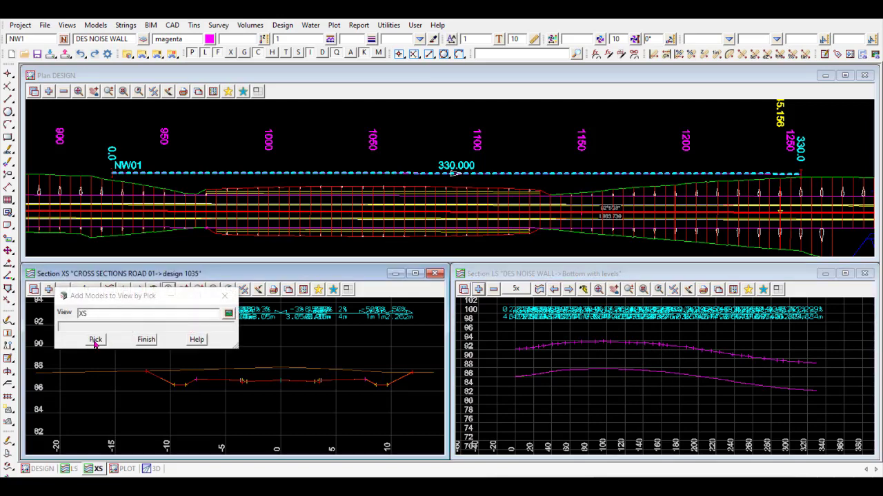
{"action": "left_click", "coordinate": [94, 339]}
{"action": "left_click", "coordinate": [582, 343]}
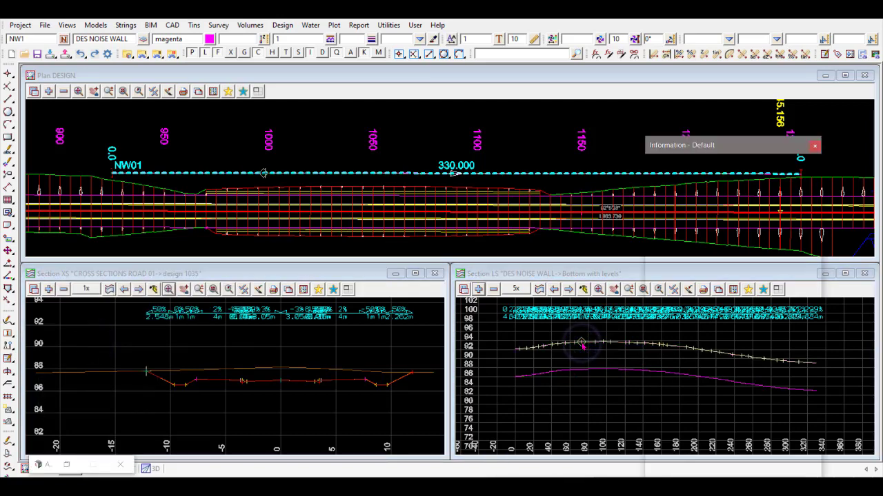
{"action": "left_click", "coordinate": [146, 340]}
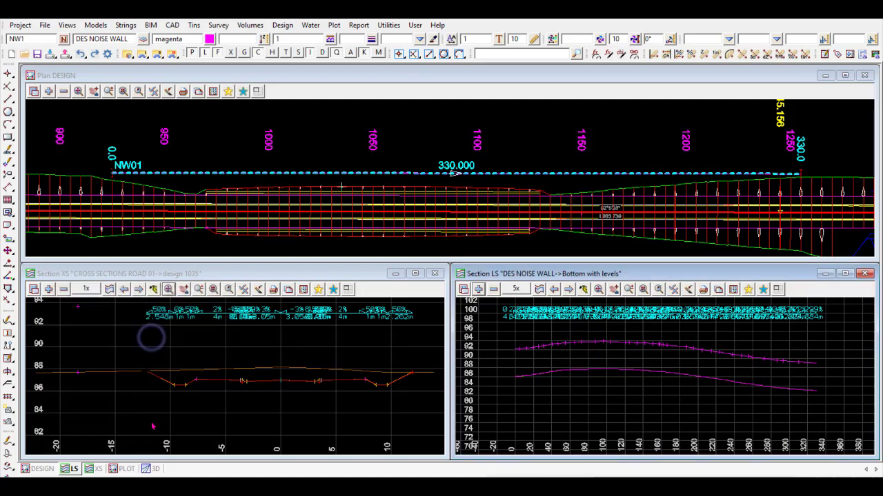
{"action": "left_click", "coordinate": [101, 337]}
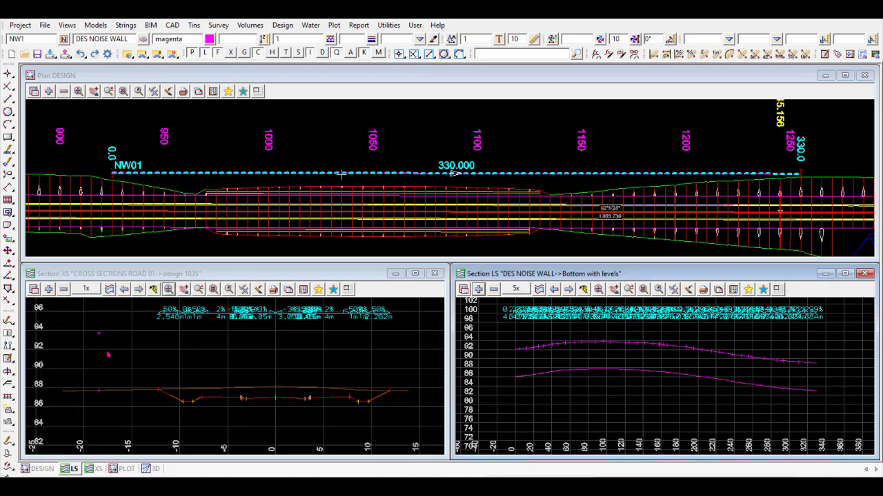
{"action": "left_click", "coordinate": [102, 336]}
Step: Bring the Block Retaining Wall Creator into view and check its wall definition choices
{"action": "left_click", "coordinate": [477, 289]}
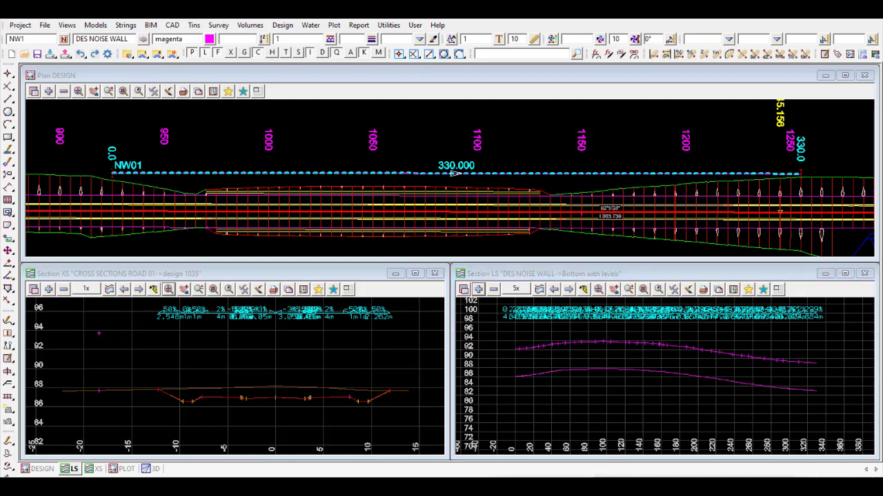
{"action": "left_click_drag", "start_coordinate": [621, 475], "coordinate": [652, 64]}
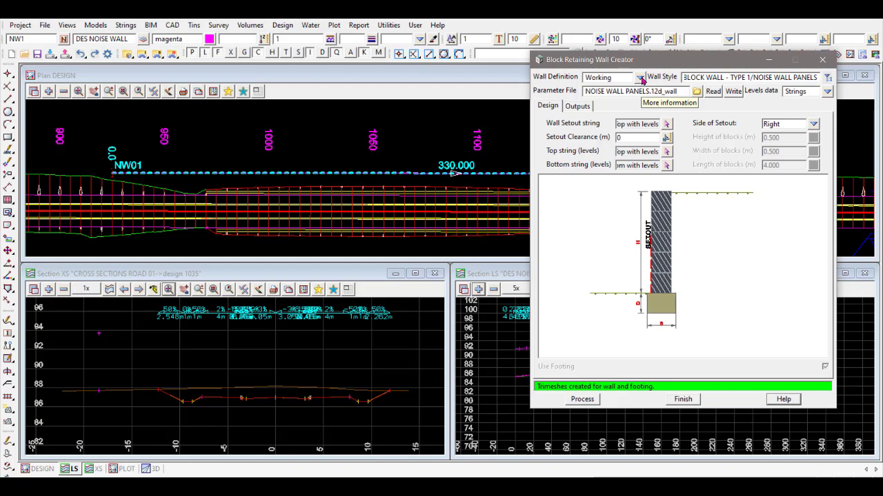
{"action": "left_click", "coordinate": [640, 78]}
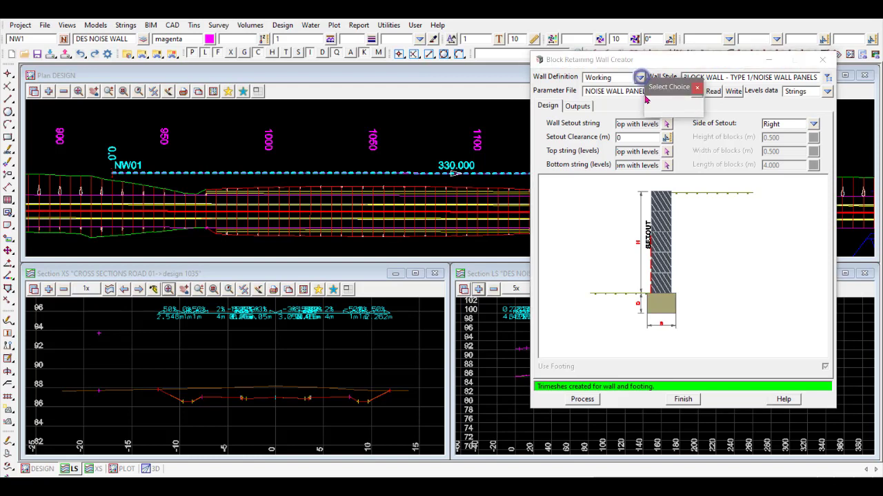
{"action": "left_click", "coordinate": [696, 88]}
{"action": "left_click_drag", "start_coordinate": [682, 60], "coordinate": [652, 64]}
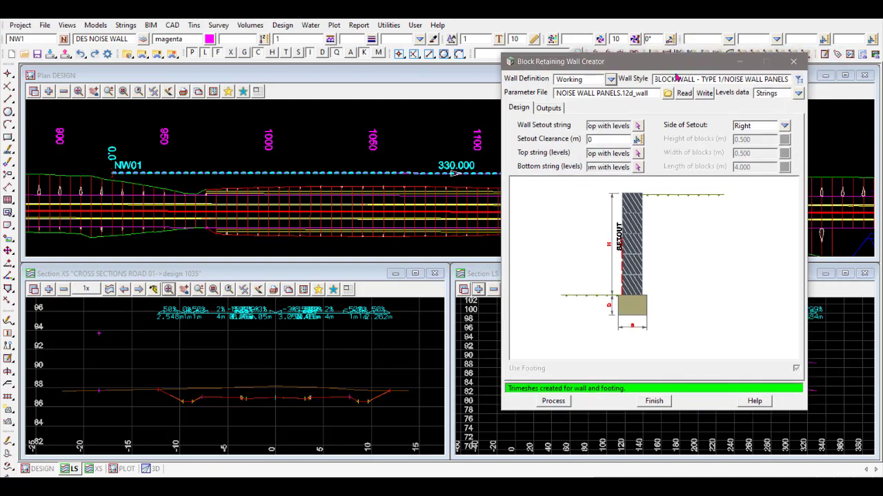
Step: Open the NOISE WALL PANELS wall style for editing, review its footing table and block dimensions, and update the stored data
{"action": "left_click", "coordinate": [799, 81]}
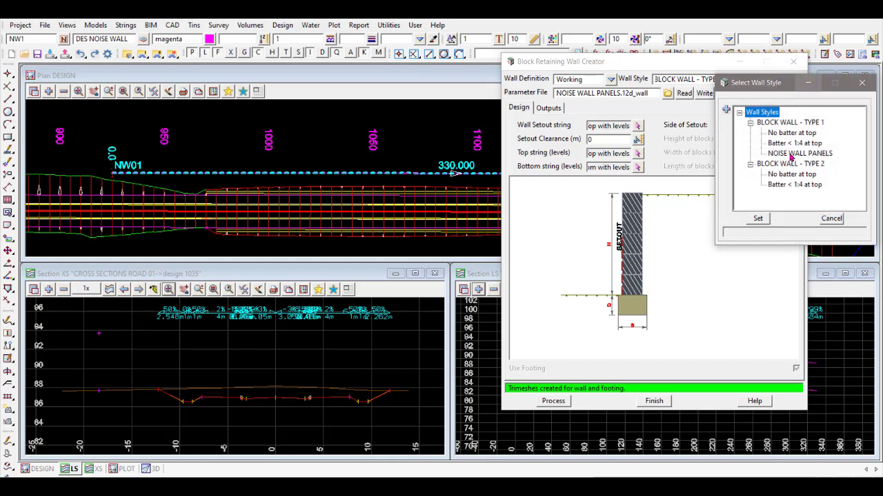
{"action": "left_click", "coordinate": [791, 155]}
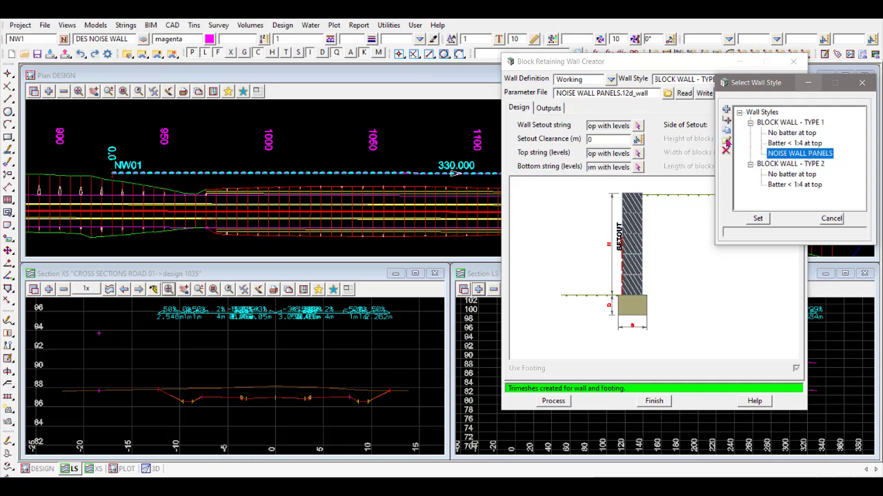
{"action": "left_click", "coordinate": [726, 142]}
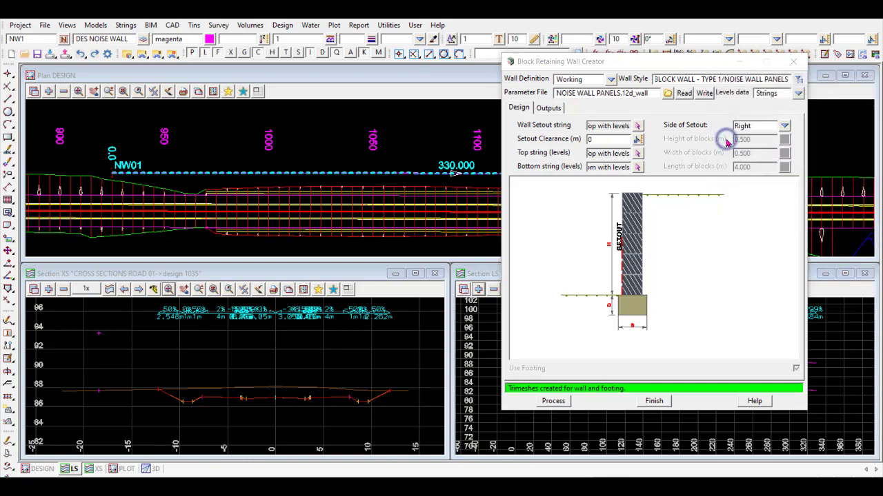
{"action": "left_click_drag", "start_coordinate": [683, 84], "coordinate": [525, 88]}
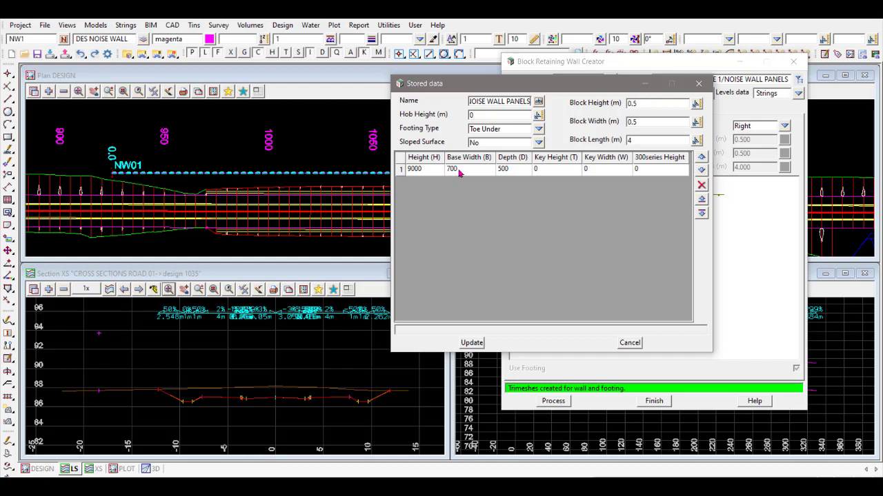
{"action": "left_click", "coordinate": [413, 170]}
{"action": "left_click", "coordinate": [643, 102]}
{"action": "left_click", "coordinate": [472, 344]}
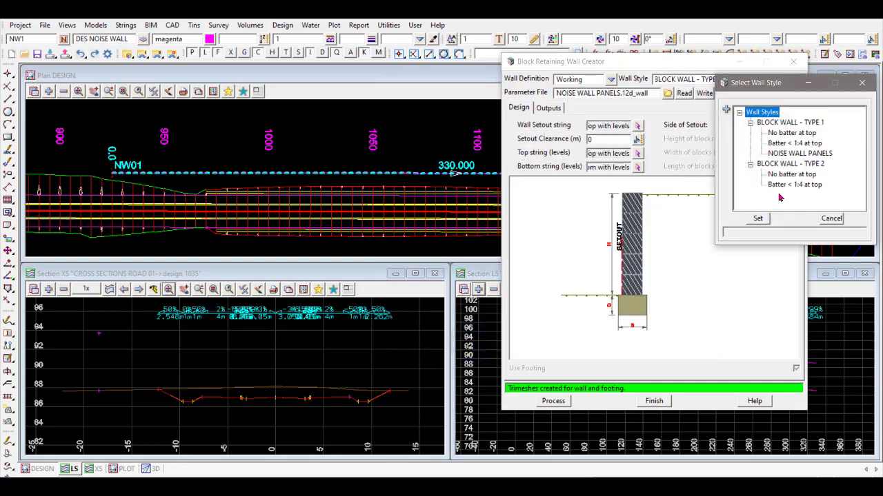
Step: Set the wall style to NOISE WALL PANELS under BLOCK WALL - TYPE 1 and check the levels data choices
{"action": "left_click", "coordinate": [777, 154]}
{"action": "left_click", "coordinate": [758, 218]}
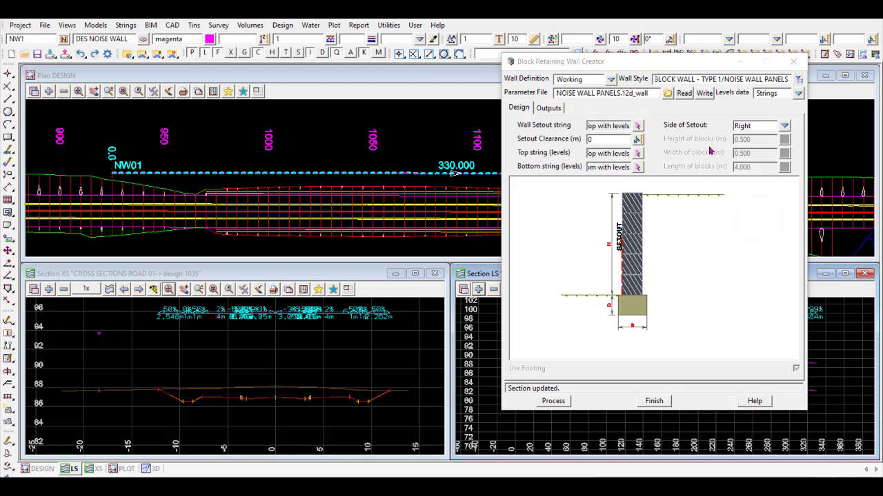
{"action": "left_click", "coordinate": [798, 94]}
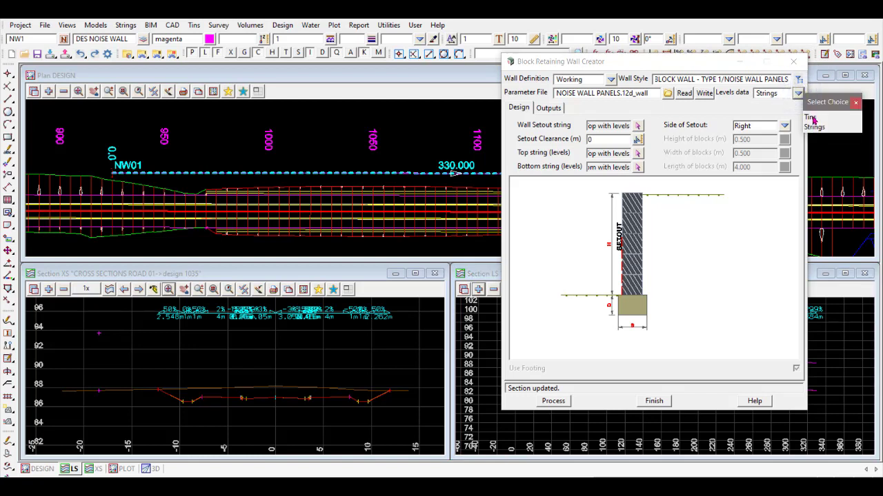
{"action": "left_click", "coordinate": [855, 104]}
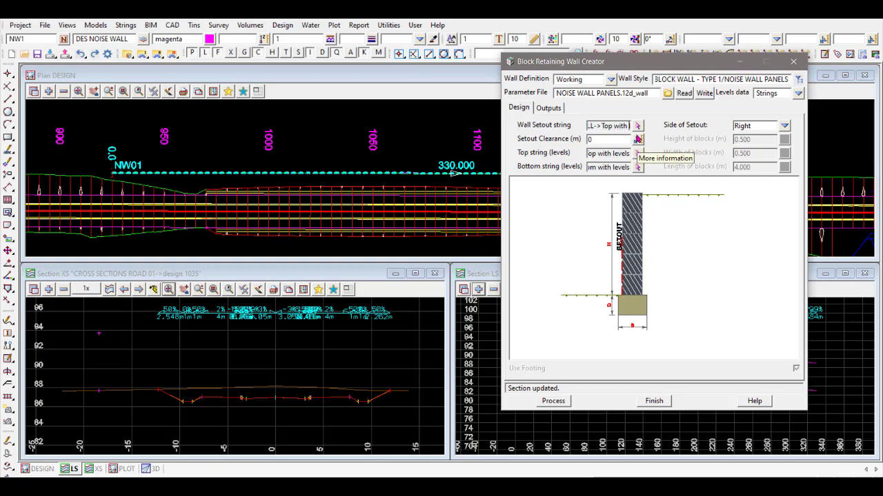
Step: Inquire on the top and bottom noise wall strings in the long section to identify the strings used for the wall levels
{"action": "left_click_drag", "start_coordinate": [648, 66], "coordinate": [293, 98]}
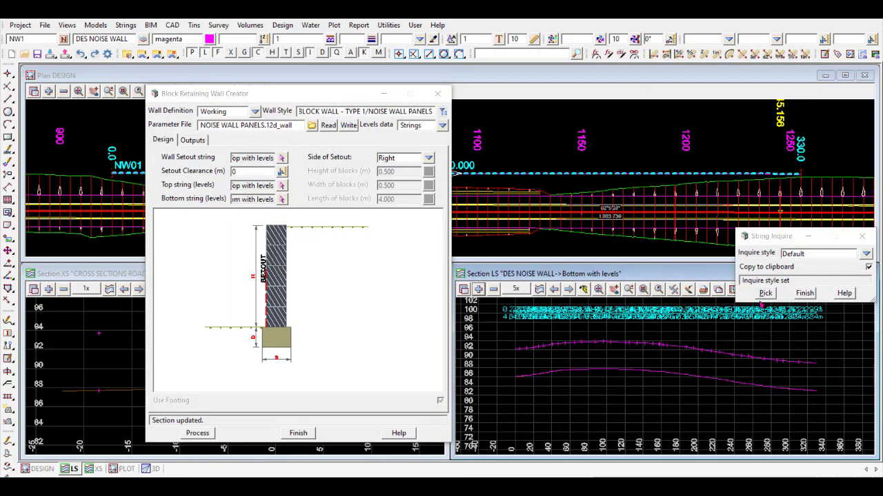
{"action": "left_click", "coordinate": [769, 291]}
{"action": "left_click", "coordinate": [637, 343]}
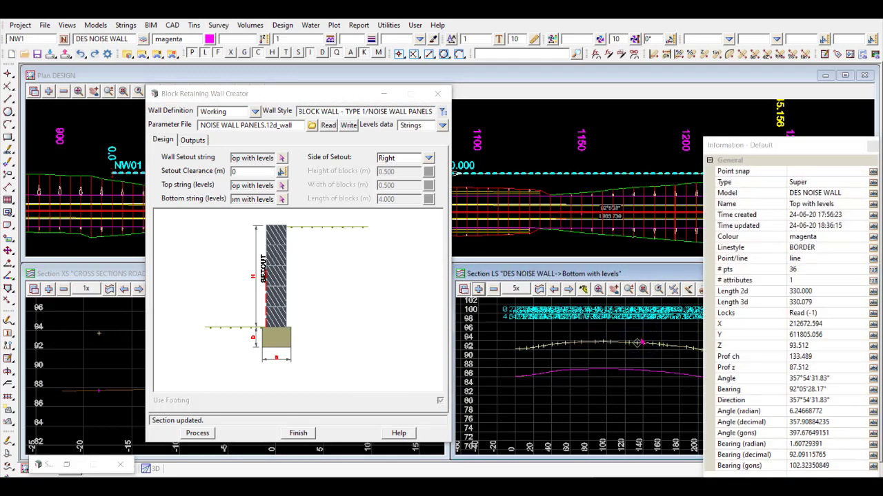
{"action": "left_click", "coordinate": [646, 378]}
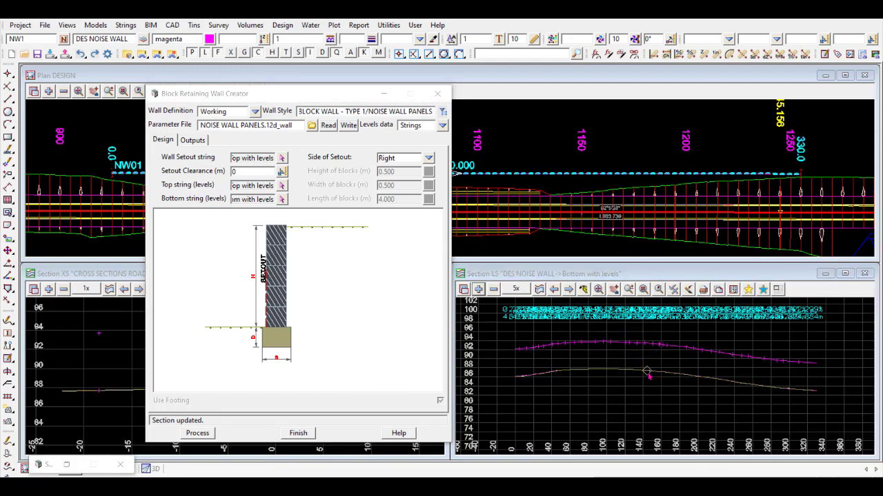
{"action": "left_click", "coordinate": [648, 374]}
{"action": "left_click", "coordinate": [648, 374]}
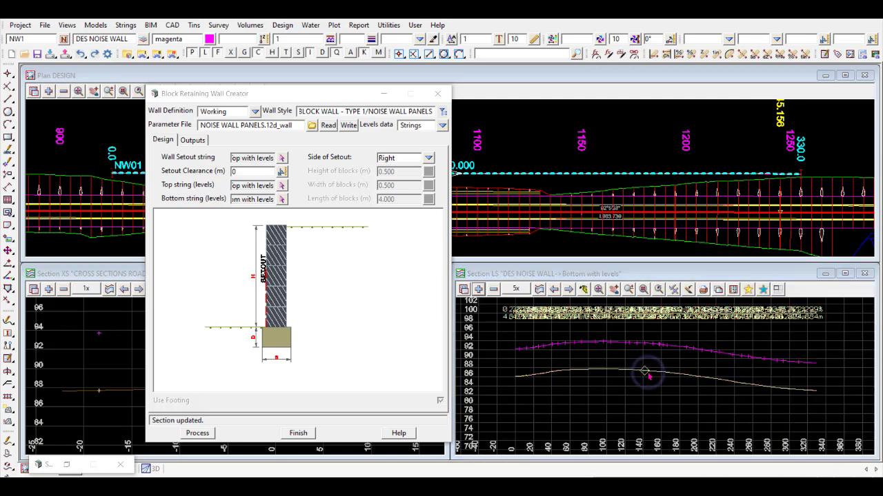
{"action": "left_click", "coordinate": [647, 373]}
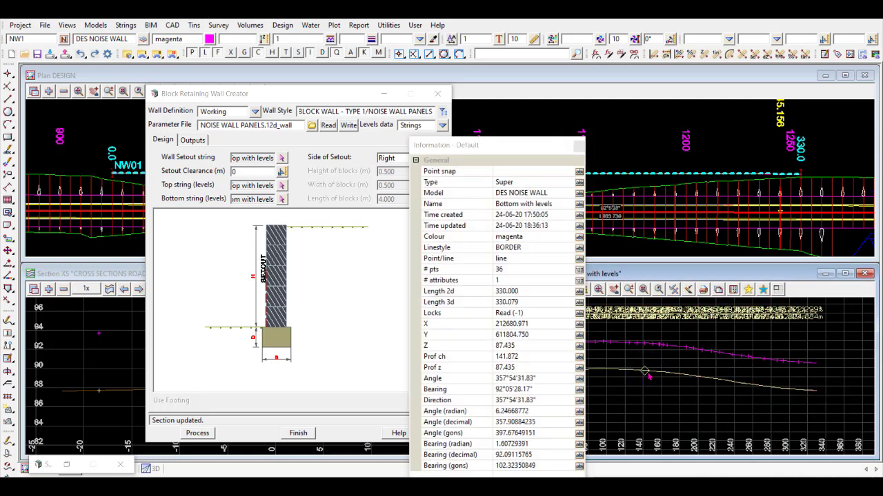
{"action": "key", "text": "Escape"}
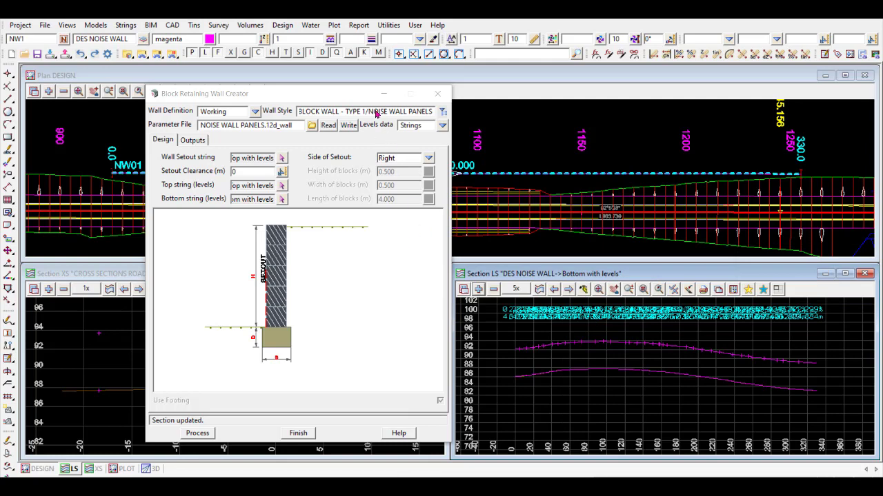
{"action": "mouse_move", "coordinate": [424, 77]}
{"action": "left_mouse_down"}
{"action": "mouse_move", "coordinate": [448, 76]}
{"action": "mouse_move", "coordinate": [428, 81]}
{"action": "left_mouse_up"}
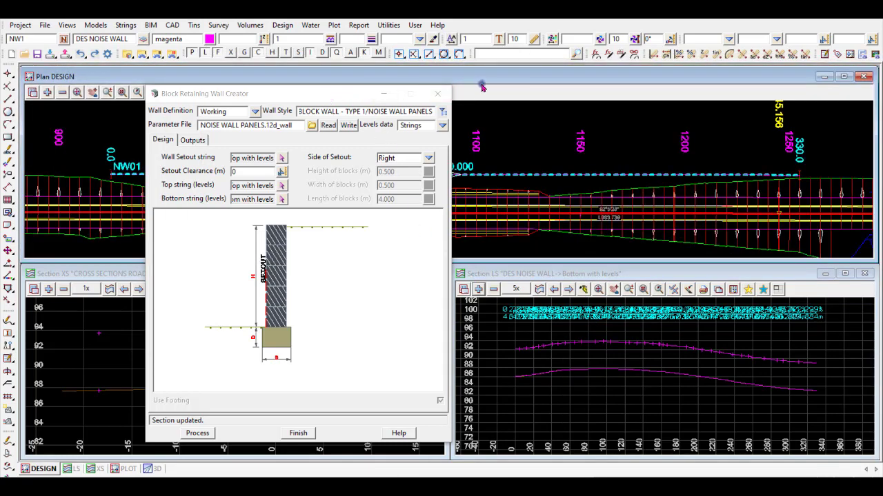
{"action": "left_click_drag", "start_coordinate": [342, 93], "coordinate": [695, 65]}
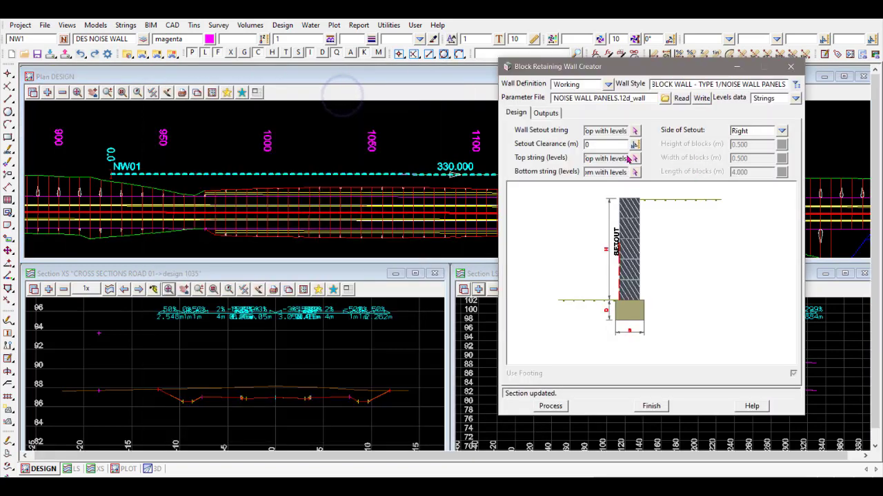
Step: Check the top and bottom level string entries, and arrange the 3D perspective view beside the cross section with the wall creator clear of it
{"action": "left_click", "coordinate": [606, 158]}
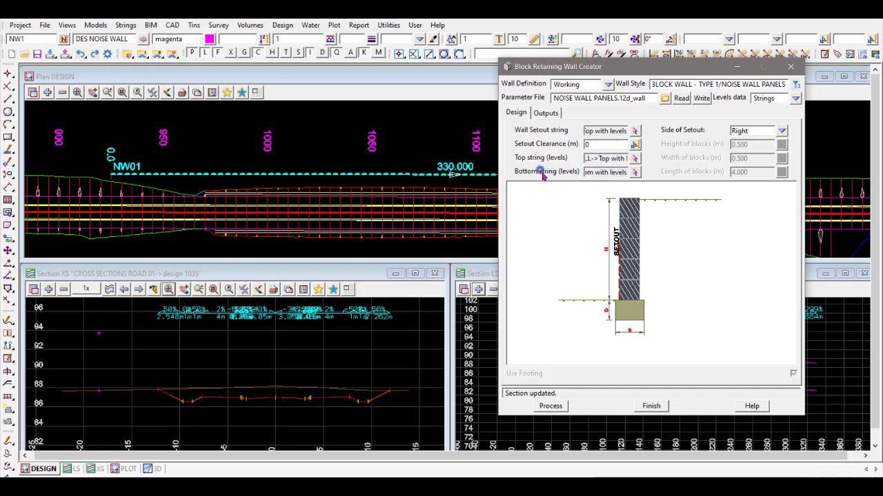
{"action": "left_click", "coordinate": [600, 171]}
{"action": "left_click_drag", "start_coordinate": [678, 70], "coordinate": [250, 86]}
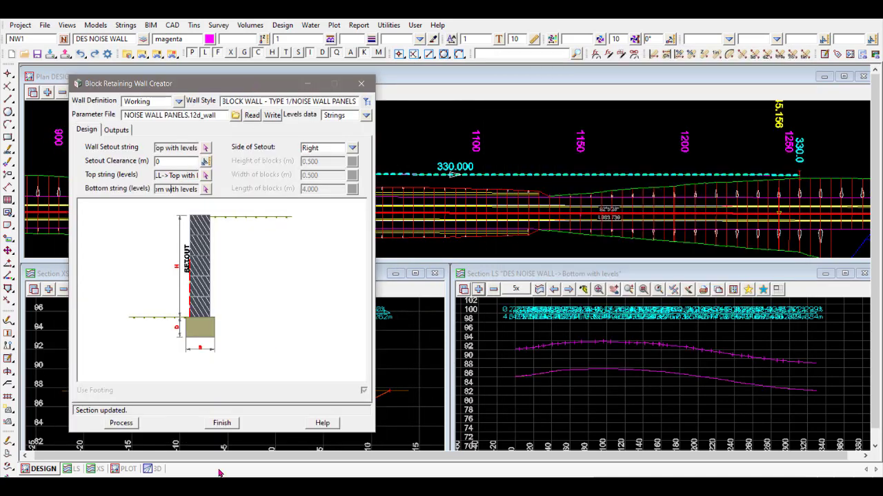
{"action": "left_click", "coordinate": [156, 469]}
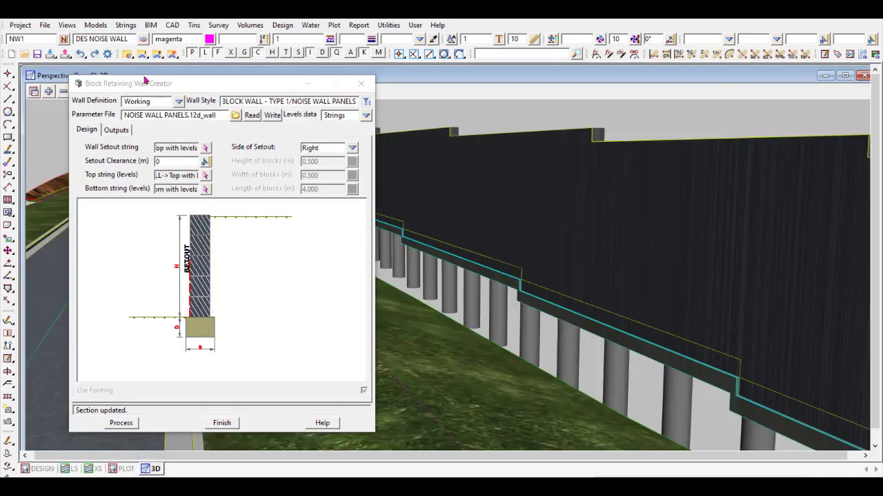
{"action": "left_click", "coordinate": [114, 84]}
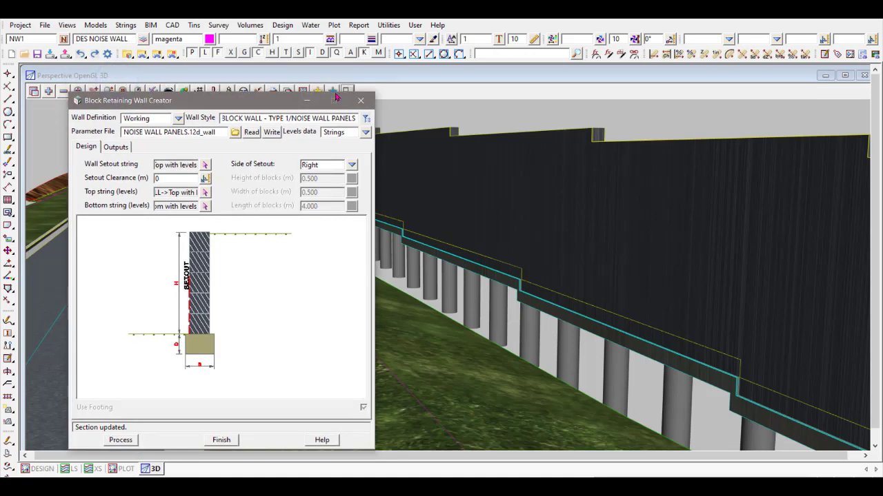
{"action": "left_click_drag", "start_coordinate": [239, 101], "coordinate": [231, 107]}
{"action": "left_click", "coordinate": [345, 93]}
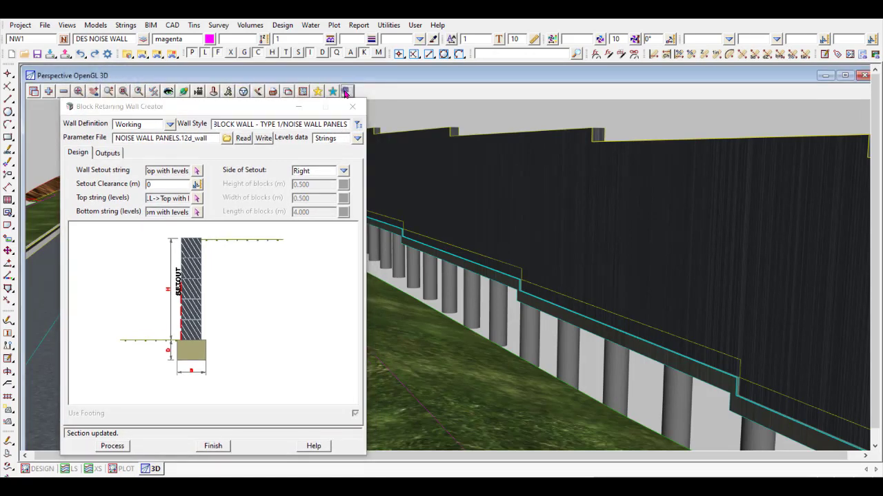
{"action": "left_click", "coordinate": [415, 178]}
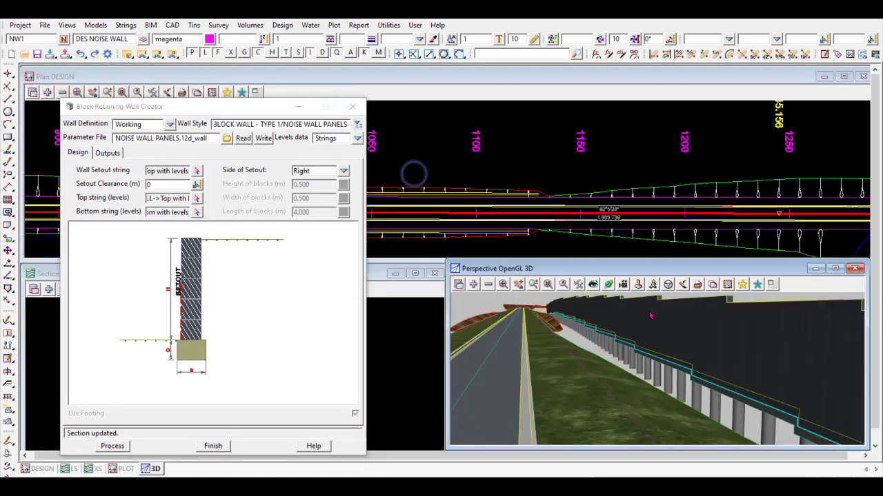
{"action": "left_click_drag", "start_coordinate": [227, 114], "coordinate": [242, 69]}
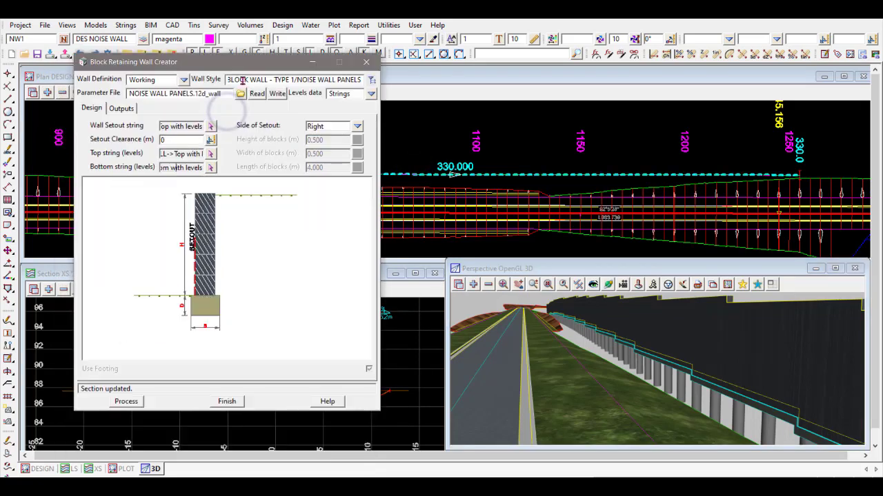
Step: Process the noise wall to create the wall and footing trimeshes, and move the creator dialog out of the way
{"action": "left_click", "coordinate": [128, 404]}
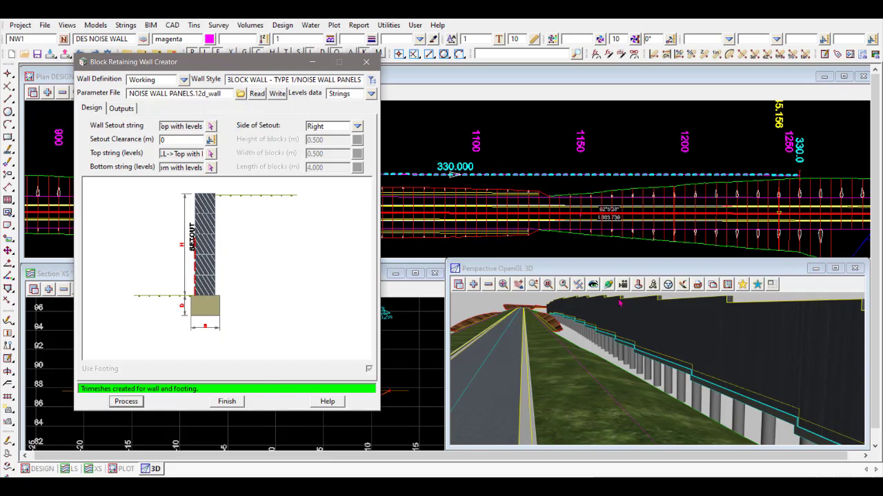
{"action": "left_click", "coordinate": [126, 403]}
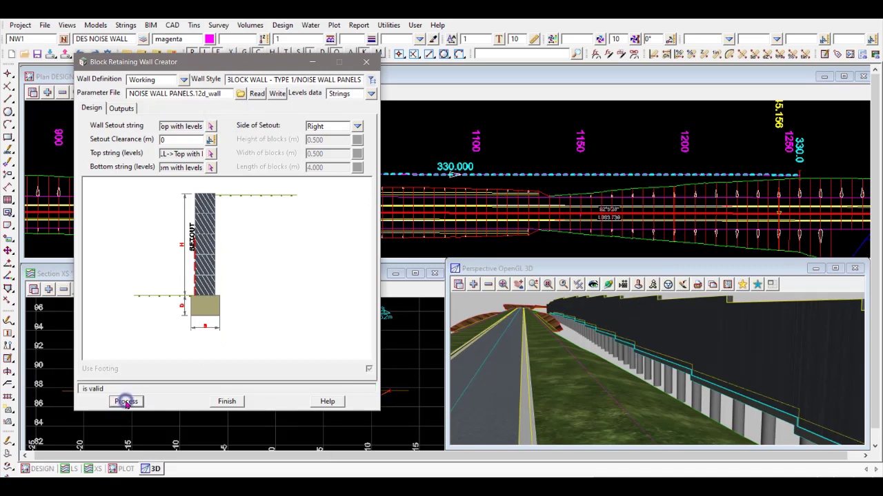
{"action": "left_click", "coordinate": [752, 268]}
{"action": "left_click_drag", "start_coordinate": [255, 68], "coordinate": [687, 480]}
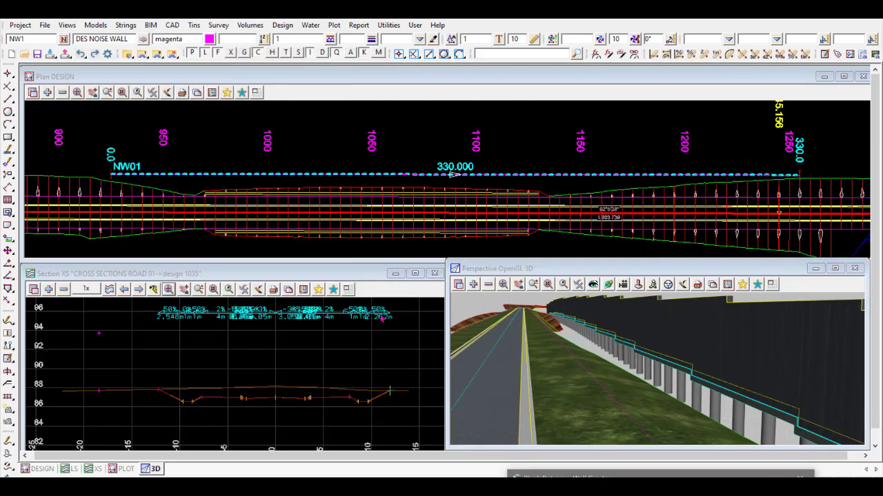
Step: Add the models MESH FOOTING NW and MESH WALL NW to the cross section view
{"action": "left_click", "coordinate": [214, 276]}
{"action": "left_click", "coordinate": [49, 290]}
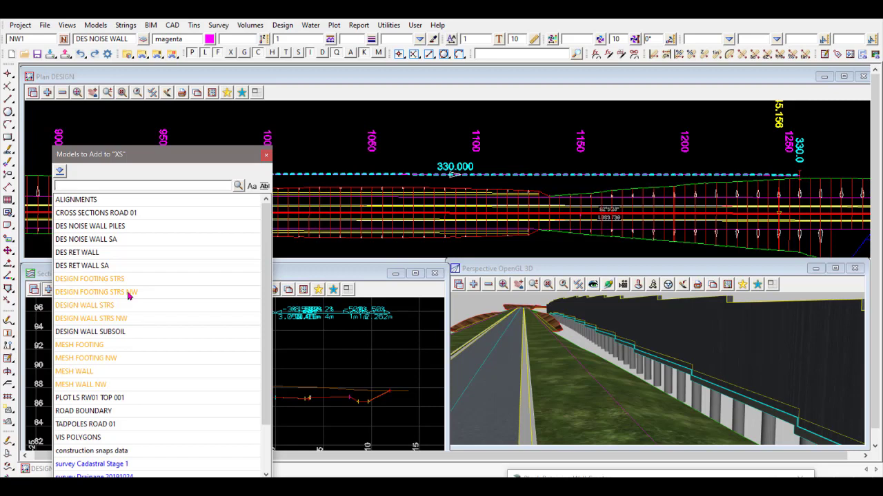
{"action": "left_click", "coordinate": [108, 359]}
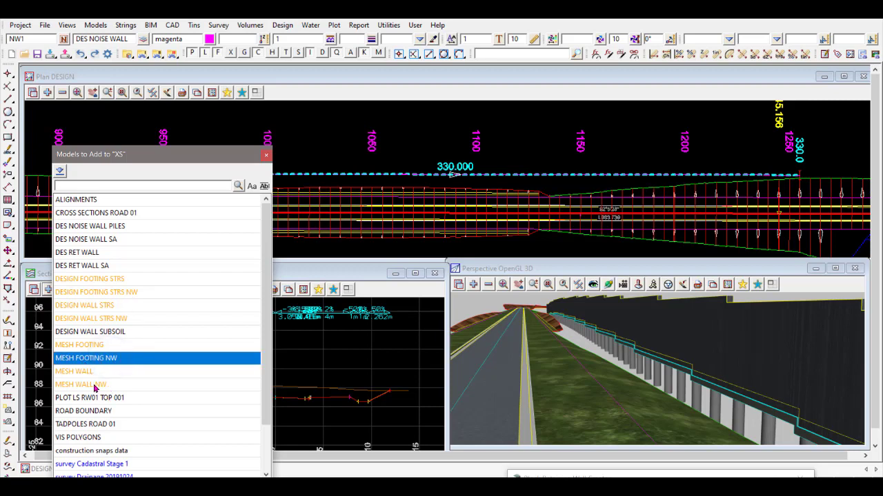
{"action": "left_click", "coordinate": [95, 386], "text": "ctrl"}
{"action": "key", "text": "Return"}
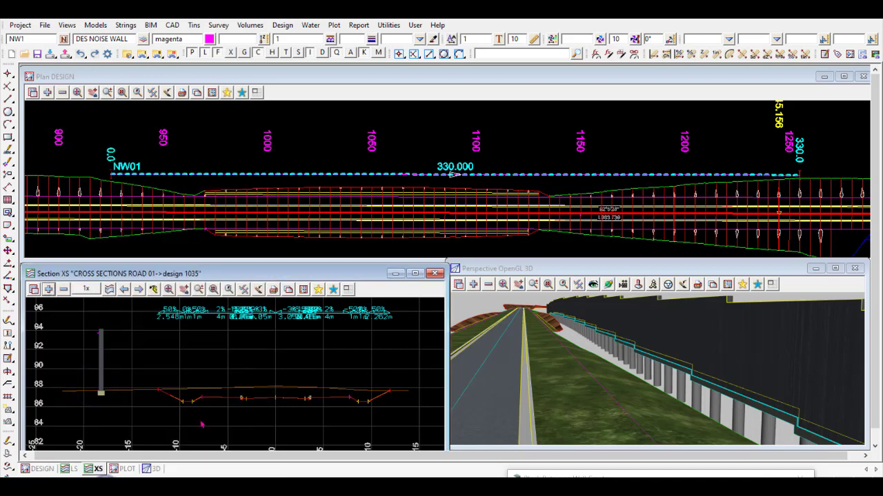
Step: Examine the noise wall and its footing in the cross section against the ground line and the top and bottom level strings
{"action": "scroll", "coordinate": [207, 358], "scroll_direction": "up", "scroll_amount": 3}
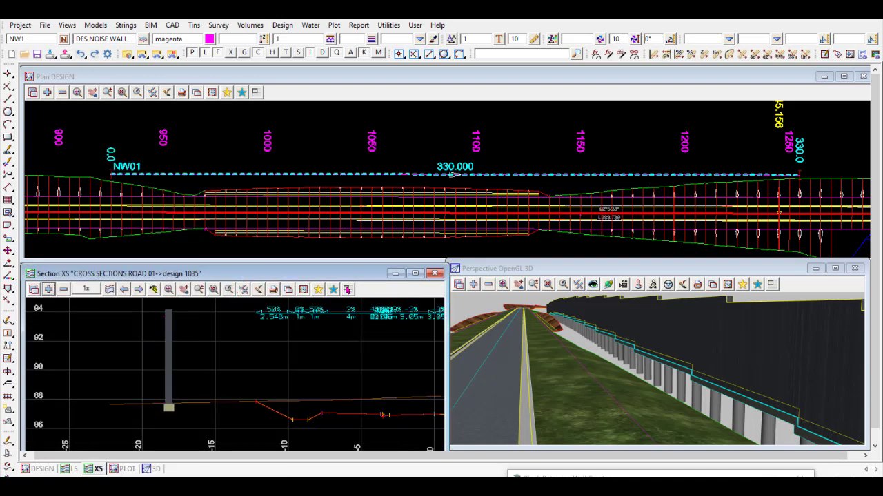
{"action": "left_click", "coordinate": [347, 288]}
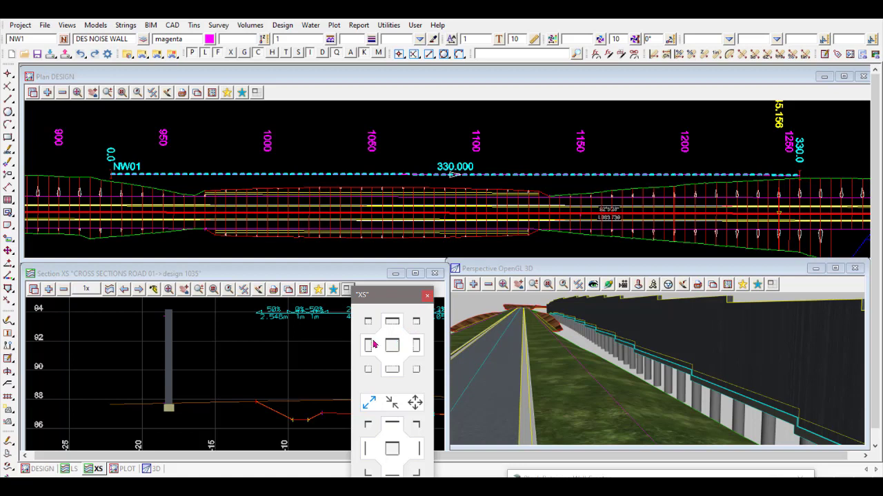
{"action": "left_click", "coordinate": [427, 295]}
{"action": "scroll", "coordinate": [156, 417], "scroll_direction": "up", "scroll_amount": 3}
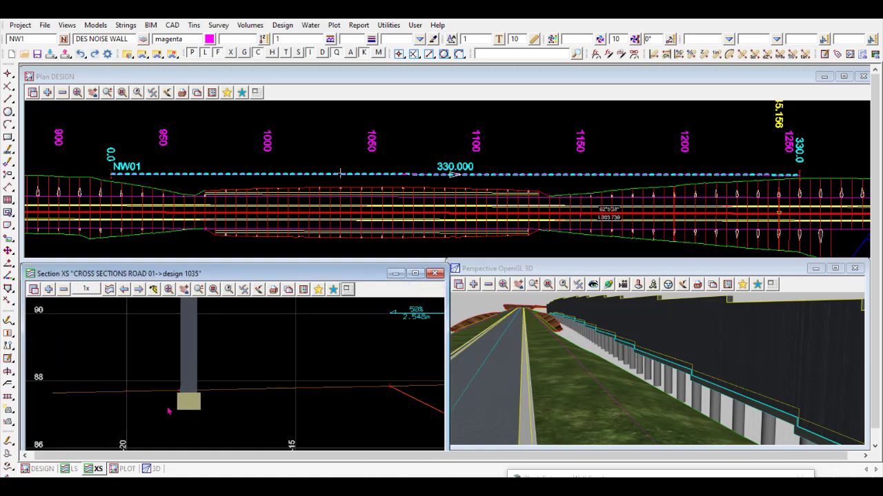
{"action": "scroll", "coordinate": [168, 412], "scroll_direction": "up", "scroll_amount": 3}
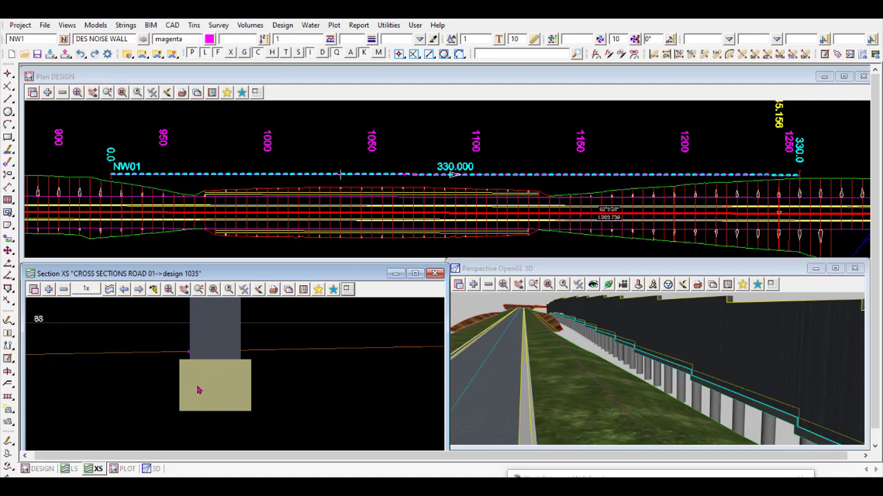
{"action": "scroll", "coordinate": [186, 402], "scroll_direction": "down", "scroll_amount": 5}
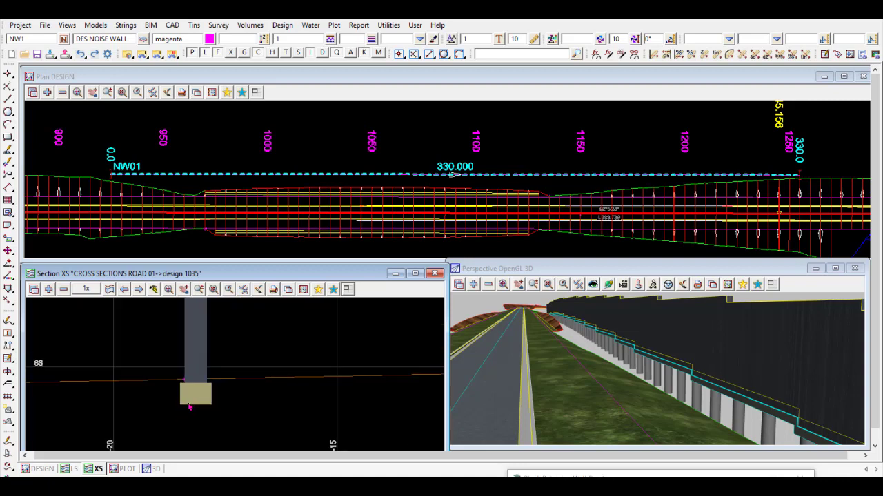
{"action": "scroll", "coordinate": [191, 400], "scroll_direction": "down", "scroll_amount": 3}
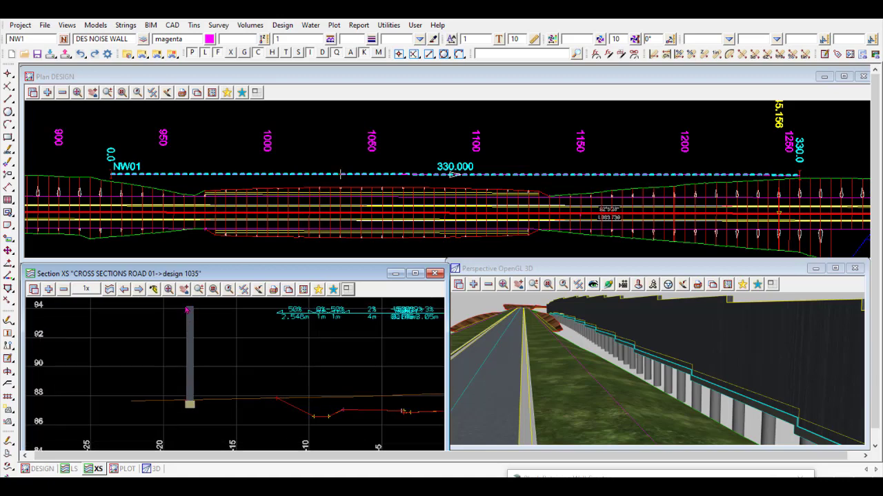
{"action": "scroll", "coordinate": [182, 317], "scroll_direction": "up", "scroll_amount": 1}
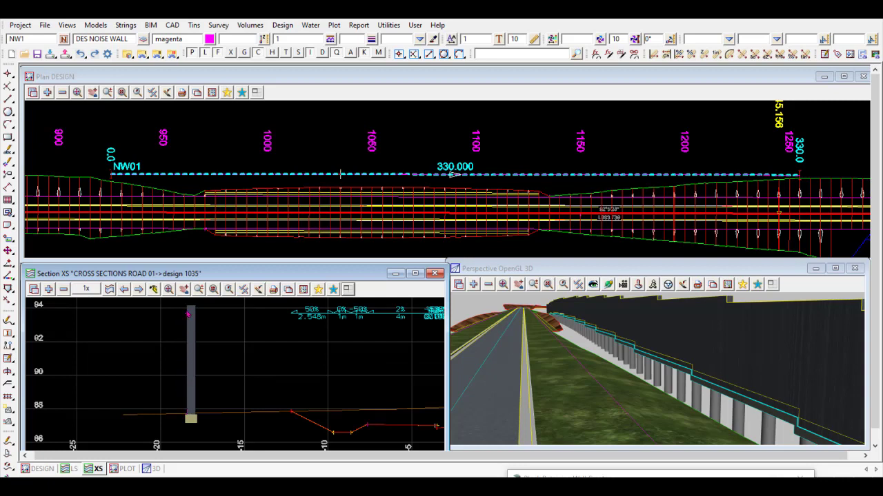
{"action": "scroll", "coordinate": [150, 350], "scroll_direction": "down", "scroll_amount": 2}
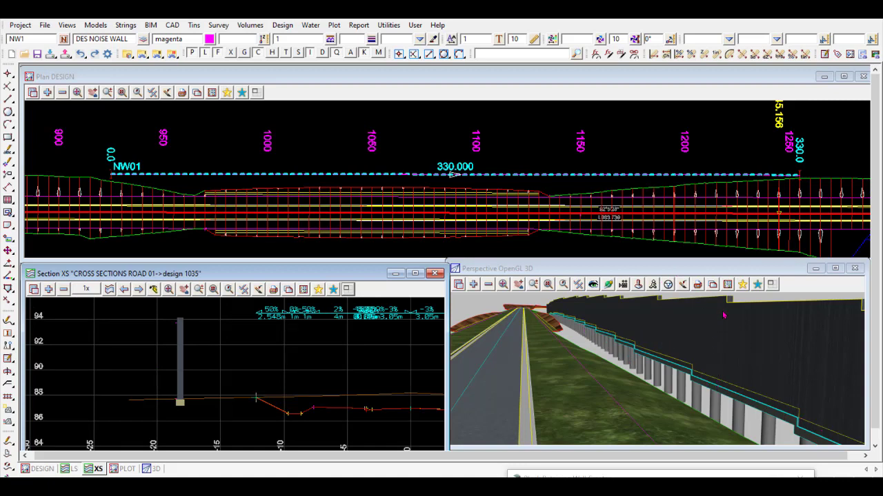
Step: Orbit the 3D perspective view to examine the noise wall and its piles, and bring the Block Retaining Wall Creator back into view
{"action": "left_click", "coordinate": [611, 286]}
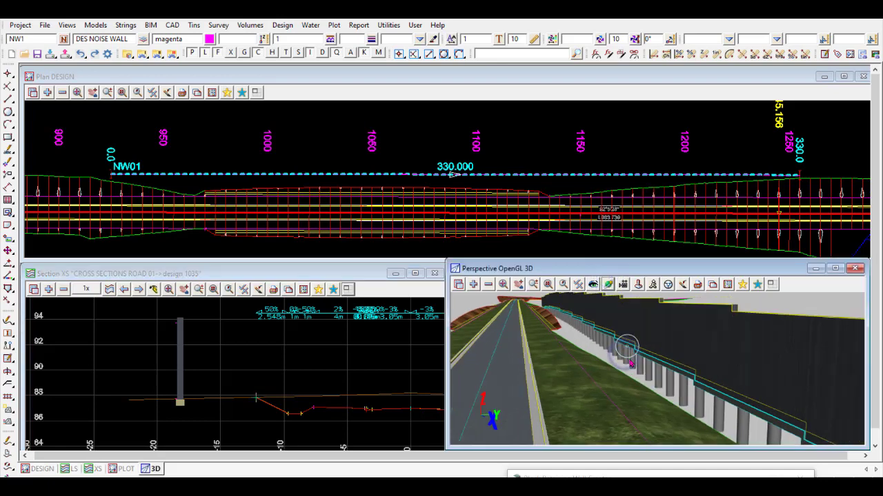
{"action": "mouse_move", "coordinate": [630, 363]}
{"action": "left_mouse_down"}
{"action": "mouse_move", "coordinate": [589, 390]}
{"action": "mouse_move", "coordinate": [620, 388]}
{"action": "mouse_move", "coordinate": [566, 306]}
{"action": "mouse_move", "coordinate": [626, 349]}
{"action": "mouse_move", "coordinate": [625, 373]}
{"action": "left_mouse_up"}
{"action": "left_click", "coordinate": [631, 474]}
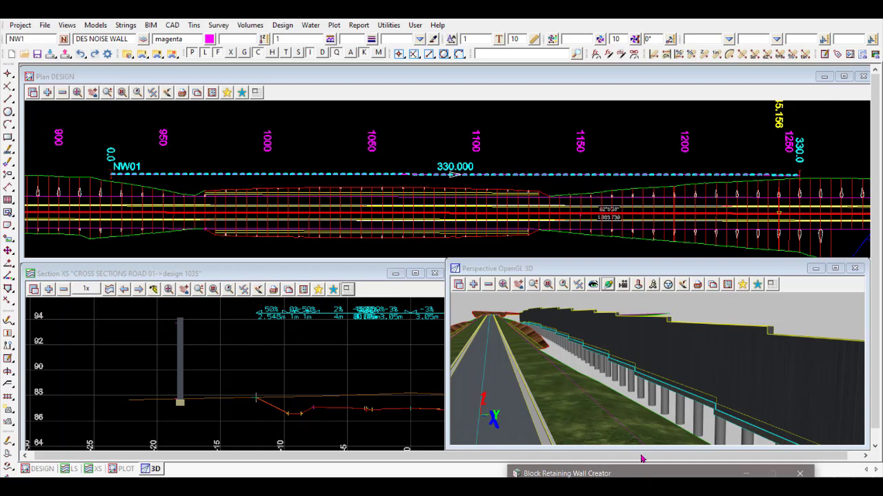
{"action": "double_click", "coordinate": [652, 473]}
{"action": "left_click_drag", "start_coordinate": [613, 107], "coordinate": [621, 76]}
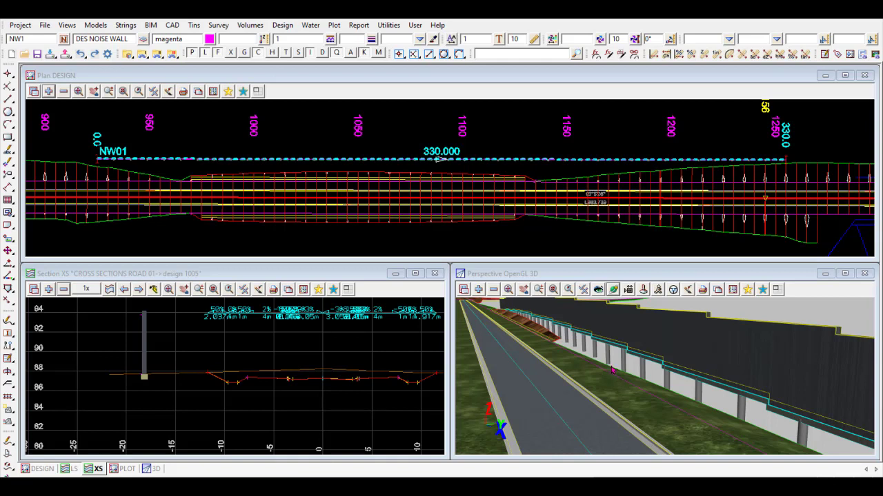
Step: Start Trimesh BIM Objects Create/Edit and arrange its dialog and the perspective preview side by side
{"action": "left_click", "coordinate": [151, 25]}
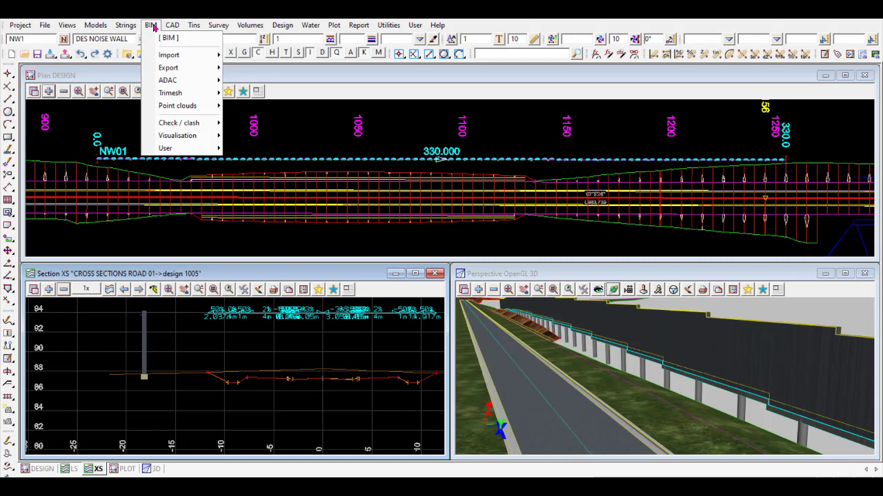
{"action": "mouse_move", "coordinate": [189, 95]}
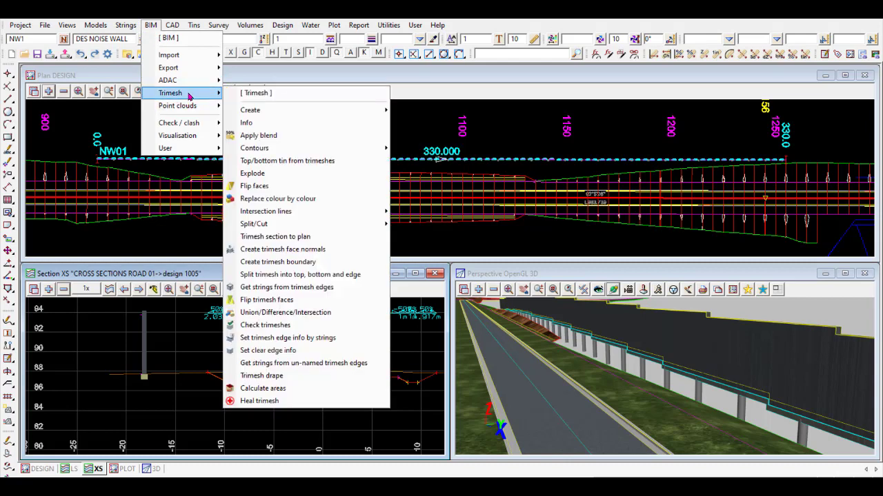
{"action": "mouse_move", "coordinate": [262, 116]}
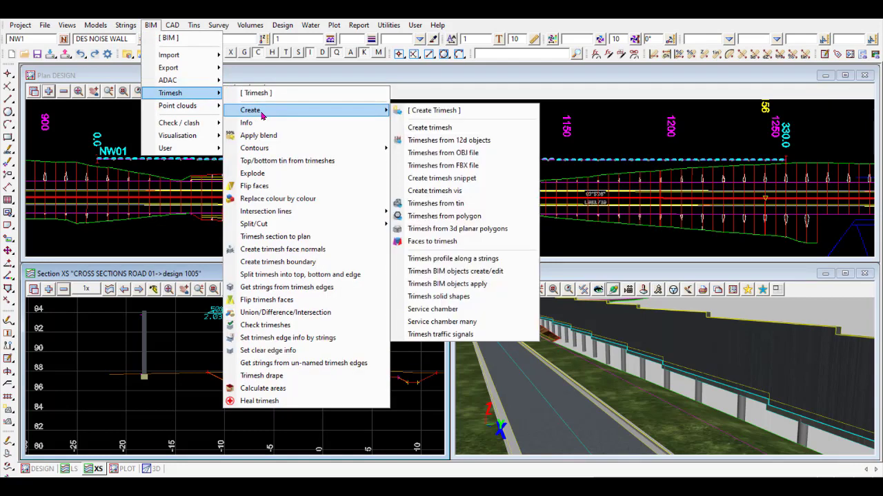
{"action": "left_click", "coordinate": [471, 274]}
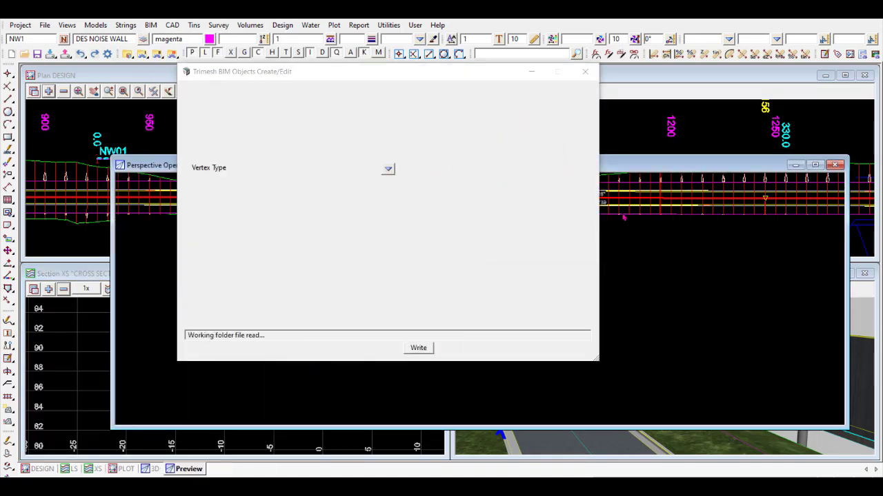
{"action": "left_click_drag", "start_coordinate": [483, 71], "coordinate": [382, 85]}
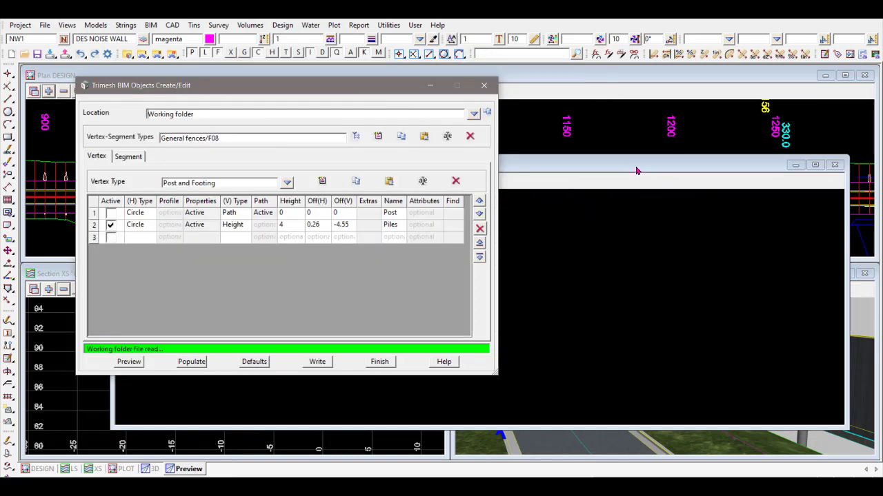
{"action": "left_click_drag", "start_coordinate": [633, 166], "coordinate": [700, 170]}
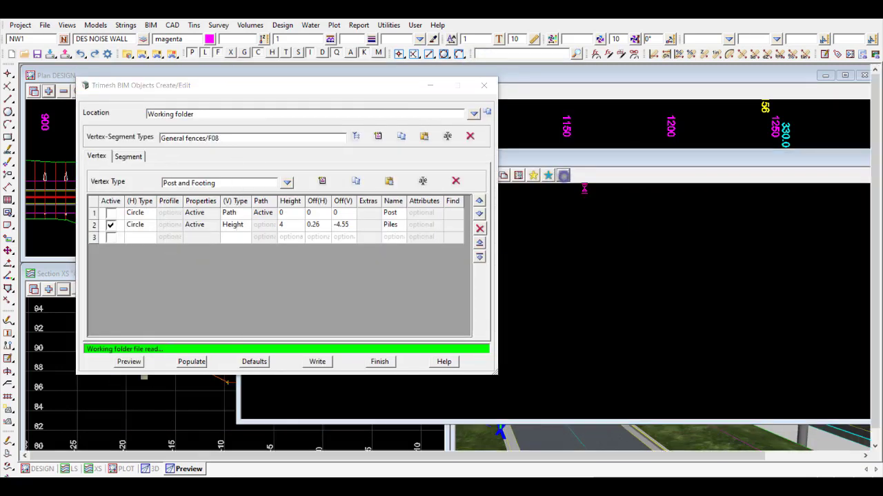
{"action": "left_click", "coordinate": [562, 174]}
{"action": "left_click", "coordinate": [638, 240]}
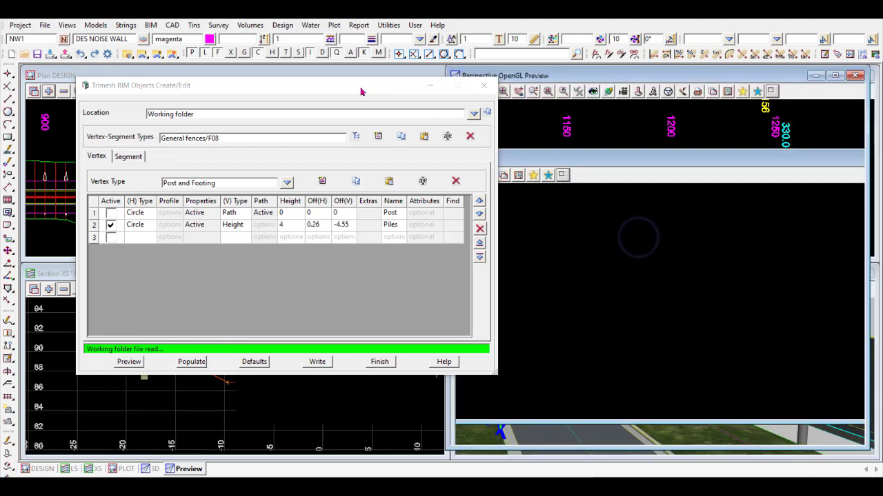
{"action": "left_click_drag", "start_coordinate": [360, 86], "coordinate": [300, 76]}
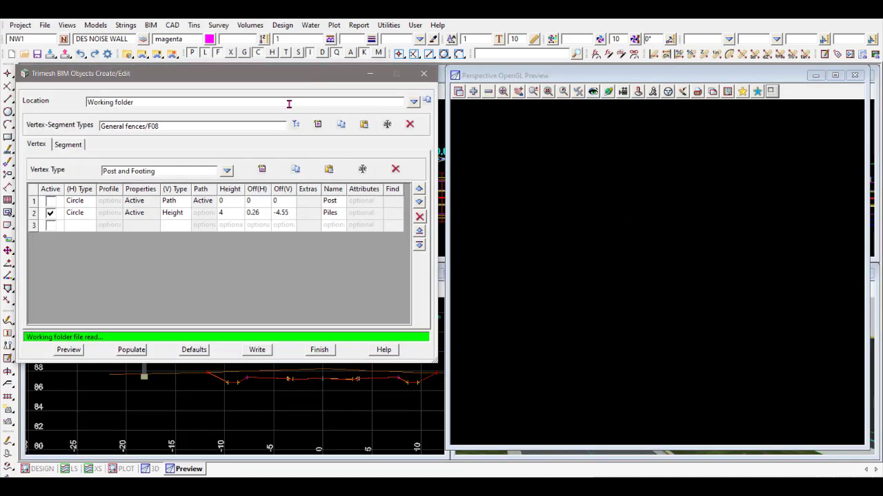
Step: Switch the location to Set ups, load the vertex-segment type General fences/F08 and preview it
{"action": "left_click", "coordinate": [413, 102]}
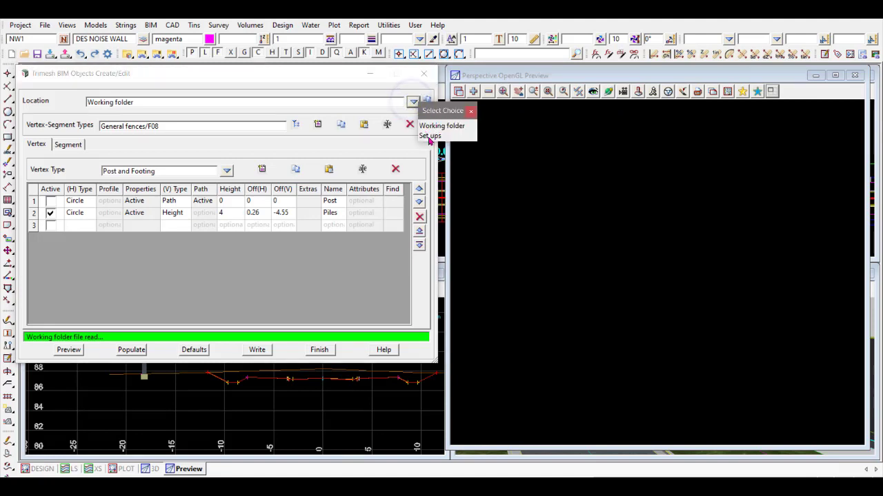
{"action": "left_click", "coordinate": [430, 136]}
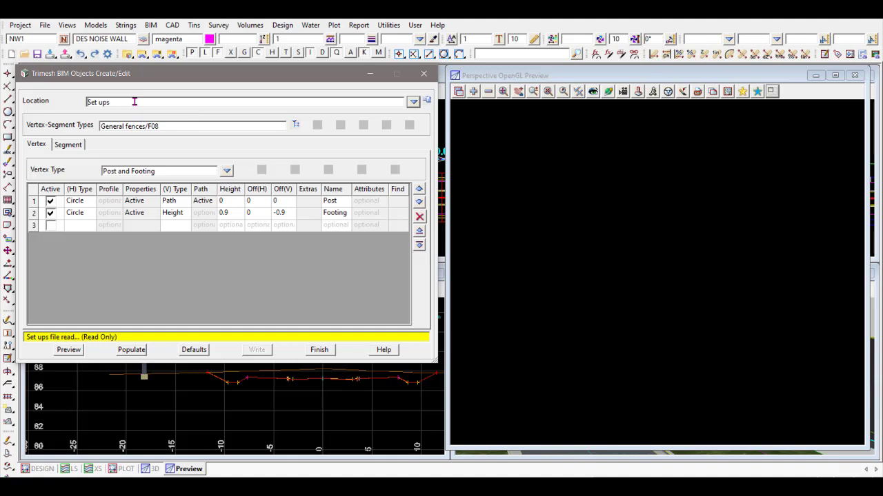
{"action": "left_click", "coordinate": [295, 126]}
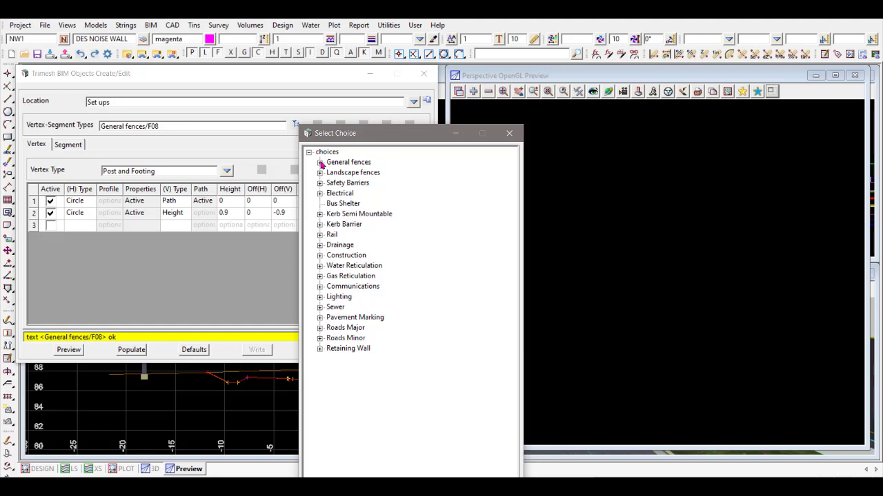
{"action": "left_click", "coordinate": [320, 163]}
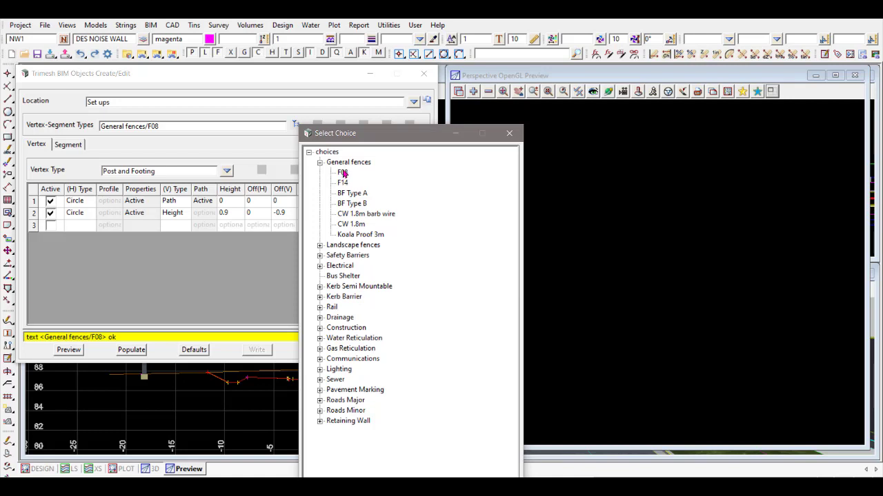
{"action": "double_click", "coordinate": [343, 173]}
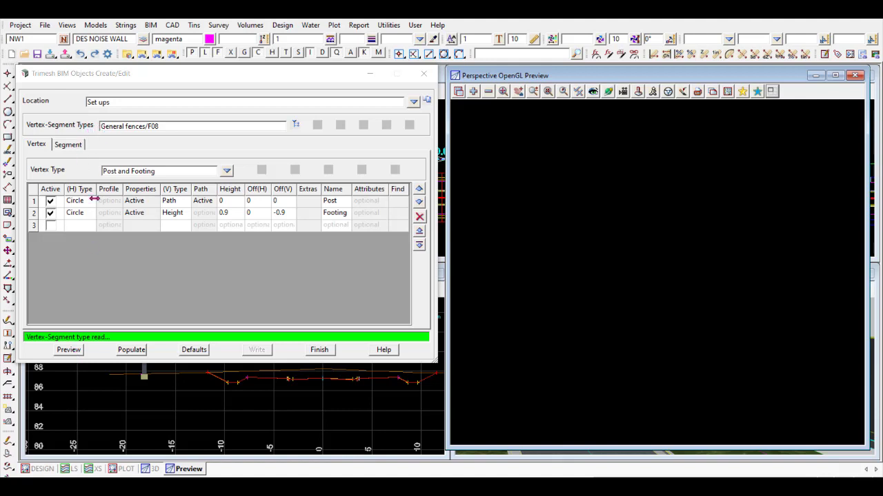
{"action": "left_click", "coordinate": [67, 350]}
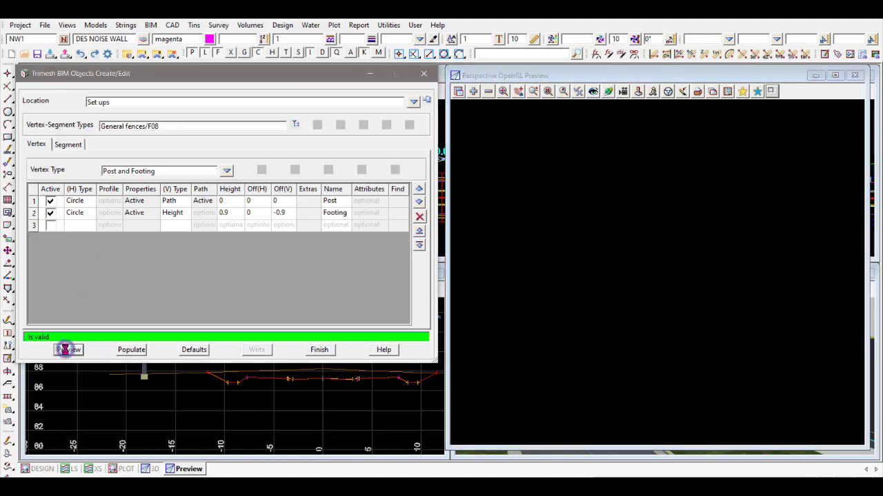
Step: Examine the F08 fence preview from several angles, checking its posts and footings, and review its Panels segment definition
{"action": "left_click", "coordinate": [608, 318]}
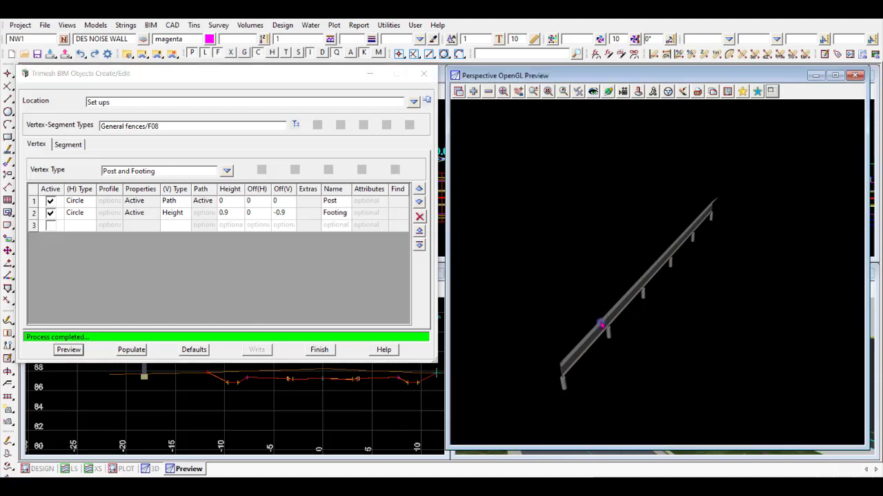
{"action": "left_click", "coordinate": [610, 93]}
{"action": "left_click_drag", "start_coordinate": [626, 289], "coordinate": [566, 362]}
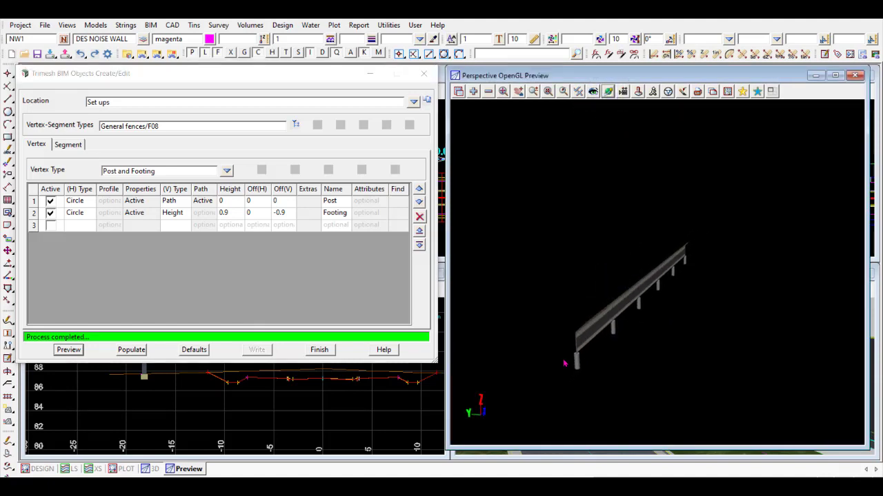
{"action": "scroll", "coordinate": [568, 358], "scroll_direction": "up", "scroll_amount": 3}
{"action": "scroll", "coordinate": [572, 355], "scroll_direction": "up", "scroll_amount": 3}
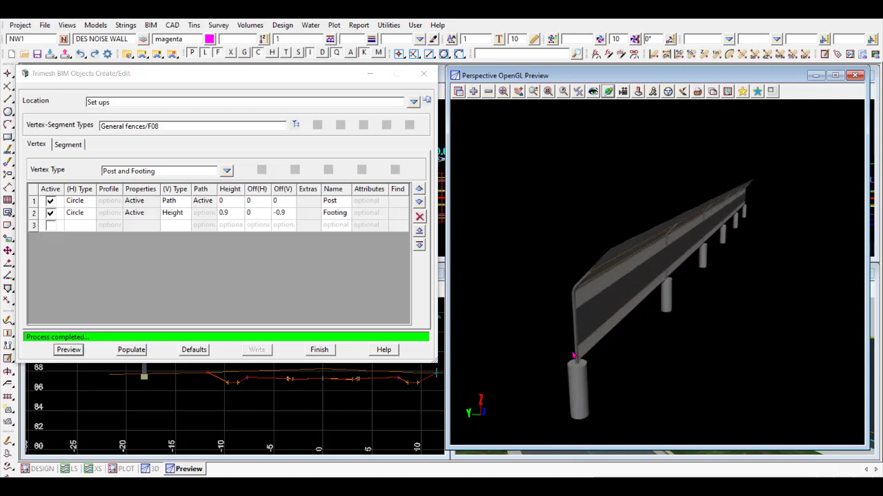
{"action": "left_click_drag", "start_coordinate": [573, 357], "coordinate": [594, 247]}
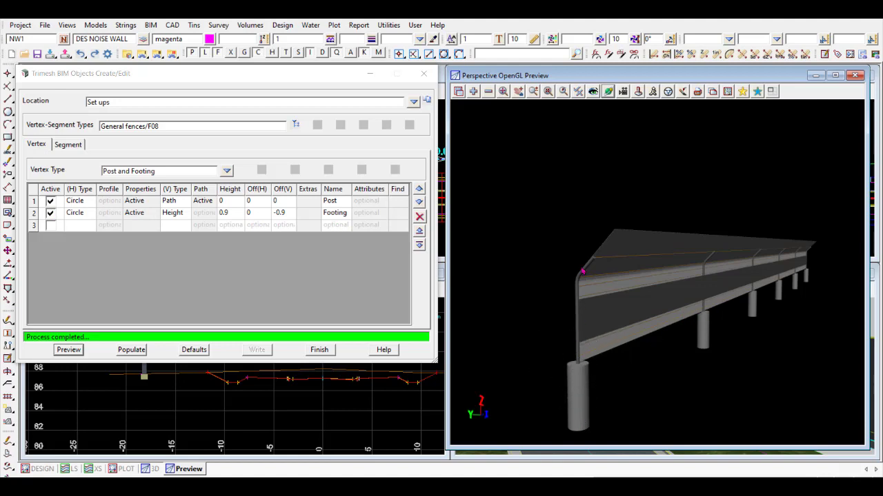
{"action": "left_click", "coordinate": [579, 379]}
{"action": "left_click", "coordinate": [579, 379]}
{"action": "left_click", "coordinate": [68, 144]}
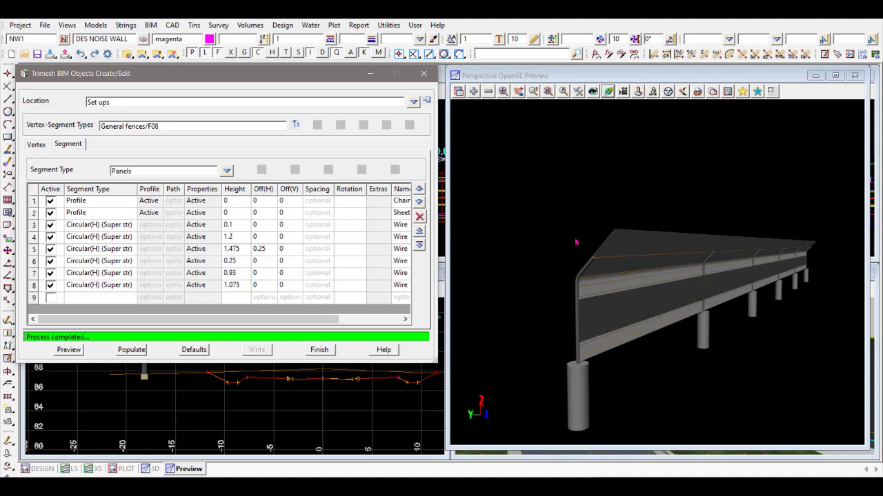
{"action": "mouse_move", "coordinate": [628, 337]}
{"action": "left_mouse_down"}
{"action": "mouse_move", "coordinate": [637, 336]}
{"action": "mouse_move", "coordinate": [613, 335]}
{"action": "left_mouse_up"}
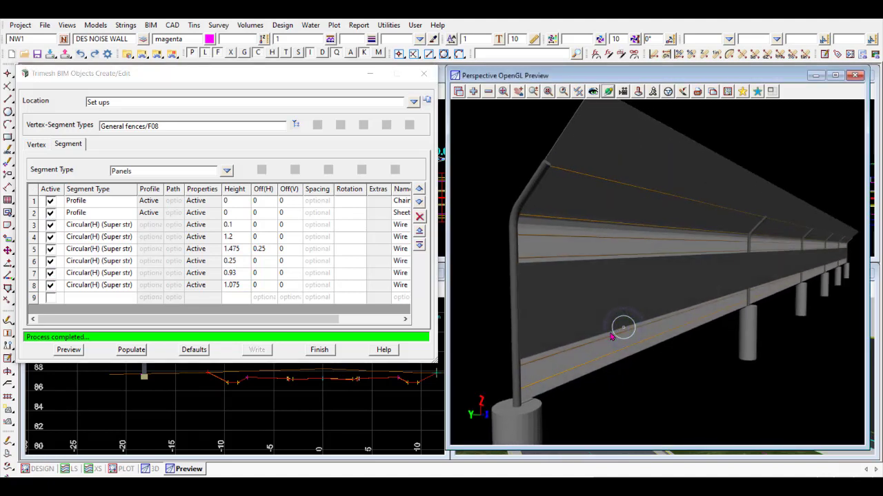
Step: Load the Safety Barriers/Wire Rope Barrier Flexfence type, preview it and inspect its posts, footings and wire ropes
{"action": "left_click", "coordinate": [295, 124]}
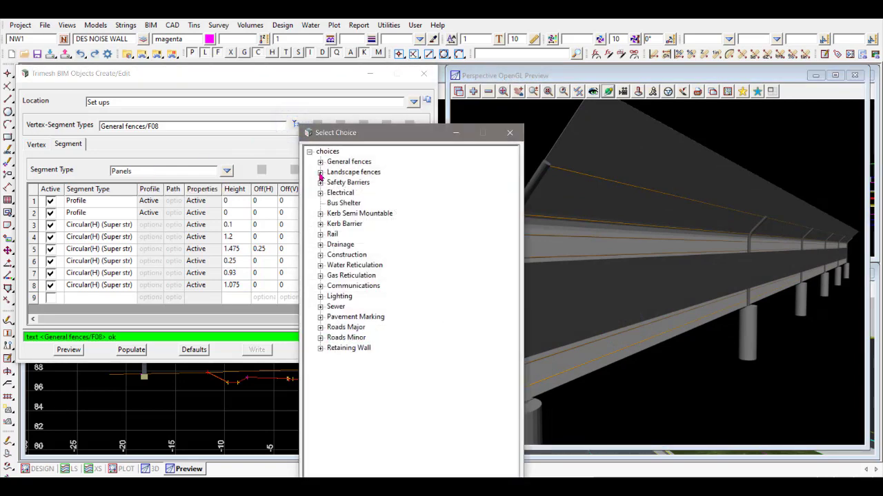
{"action": "left_click", "coordinate": [321, 182]}
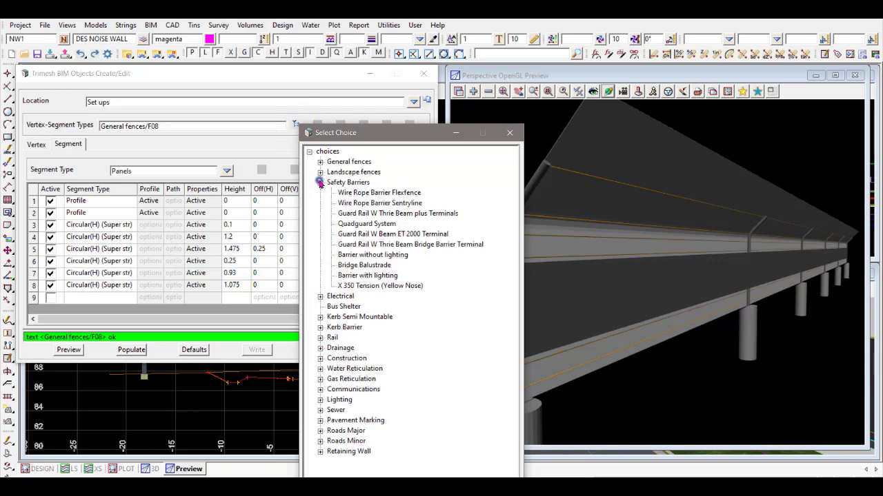
{"action": "left_click", "coordinate": [366, 193]}
{"action": "left_click", "coordinate": [66, 350]}
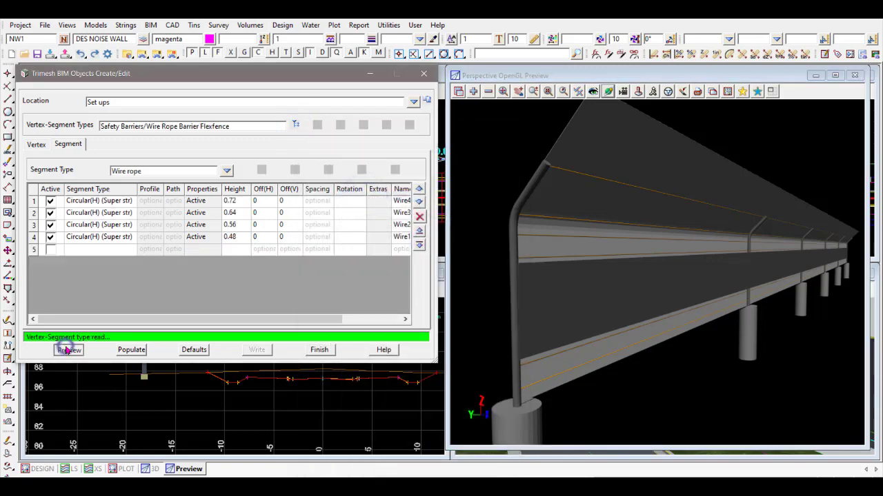
{"action": "left_click_drag", "start_coordinate": [631, 303], "coordinate": [668, 304]}
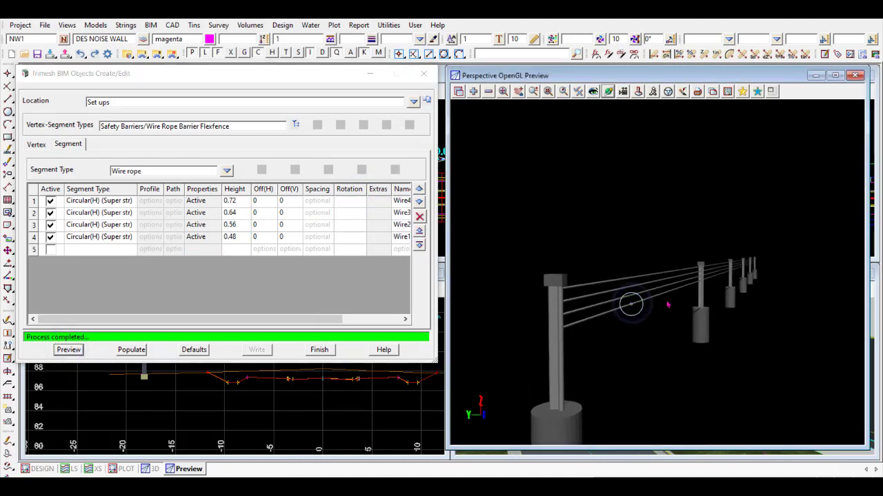
{"action": "scroll", "coordinate": [668, 305], "scroll_direction": "down", "scroll_amount": 3}
{"action": "scroll", "coordinate": [636, 327], "scroll_direction": "down", "scroll_amount": 2}
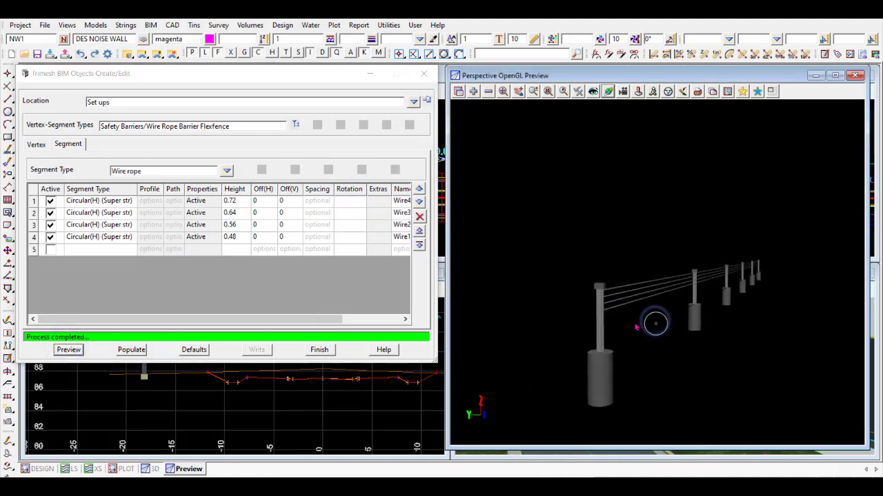
{"action": "scroll", "coordinate": [635, 327], "scroll_direction": "up", "scroll_amount": 2}
{"action": "scroll", "coordinate": [594, 334], "scroll_direction": "up", "scroll_amount": 2}
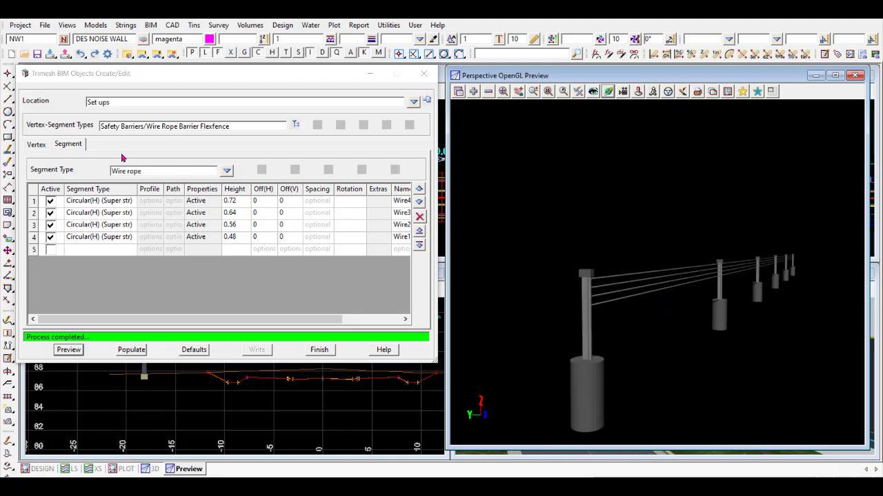
Step: Load the Electrical/C I CBD Conduits type, preview it and inspect the conduits inside the trench
{"action": "left_click", "coordinate": [295, 125]}
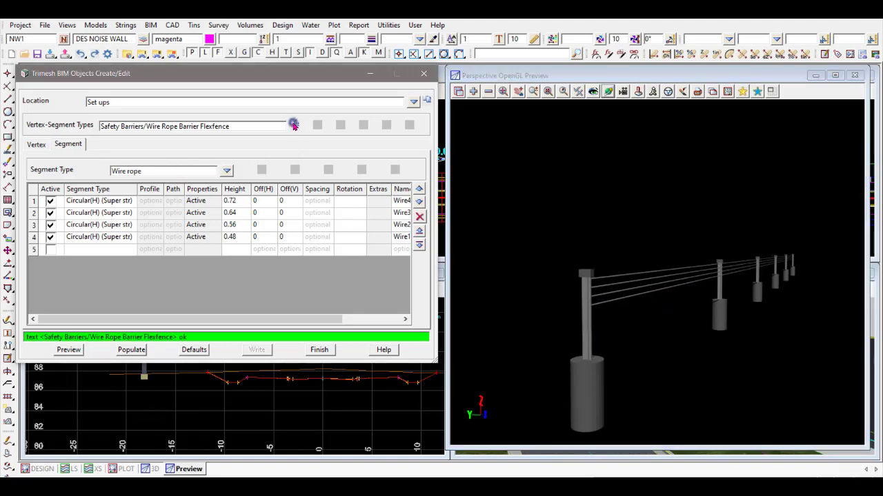
{"action": "left_click", "coordinate": [318, 191]}
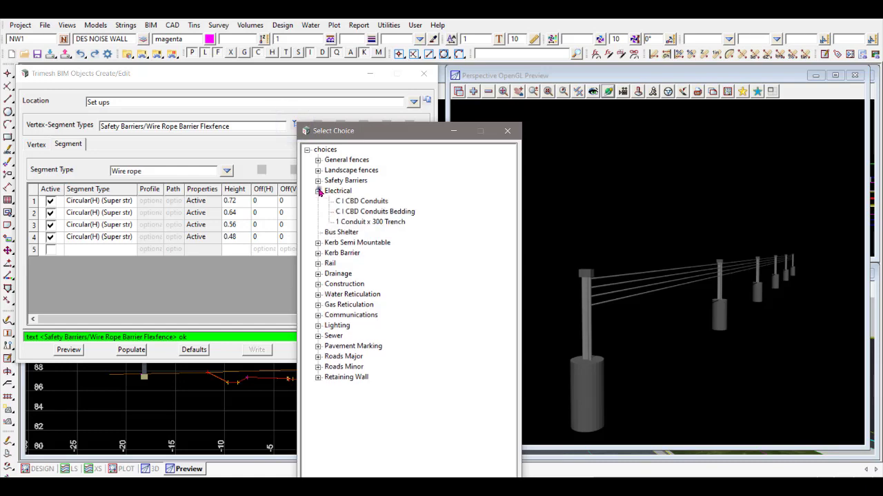
{"action": "double_click", "coordinate": [355, 201]}
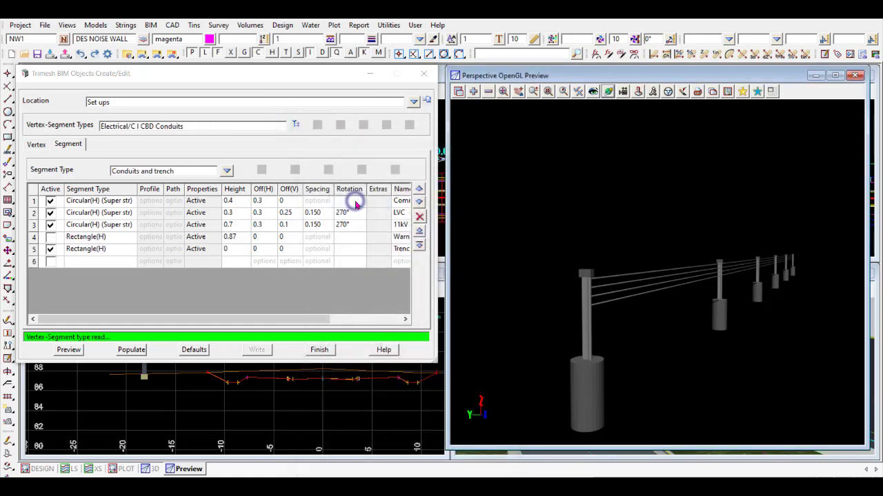
{"action": "left_click", "coordinate": [68, 349]}
{"action": "left_click_drag", "start_coordinate": [626, 313], "coordinate": [655, 332]}
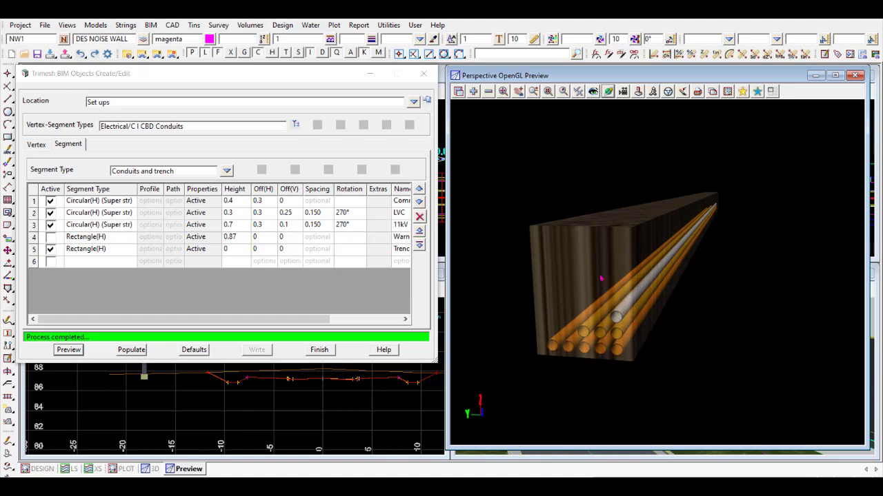
{"action": "left_click_drag", "start_coordinate": [590, 336], "coordinate": [596, 345]}
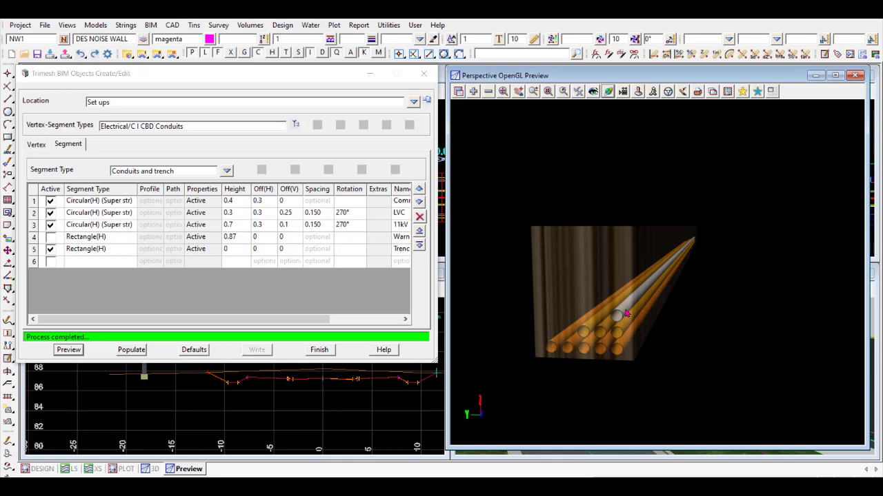
Step: Load the Roads Major/8 Lane Bridge Median 15m type and preview it
{"action": "left_click", "coordinate": [295, 124]}
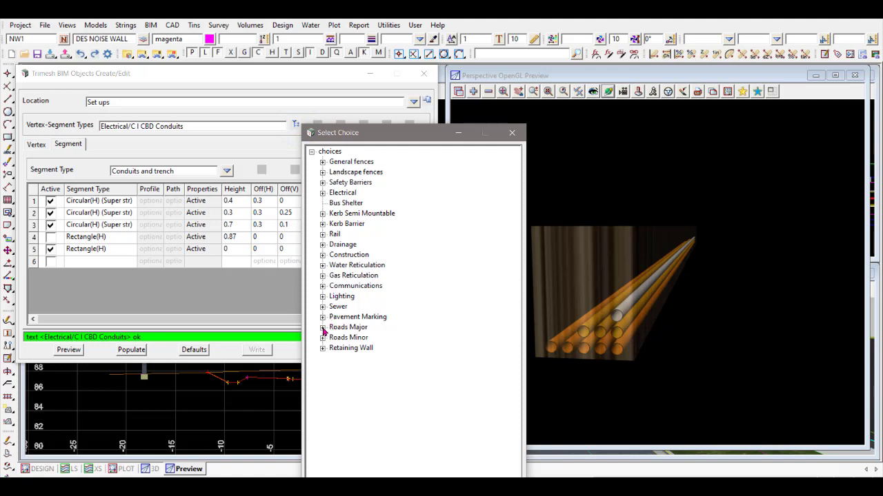
{"action": "left_click", "coordinate": [323, 327]}
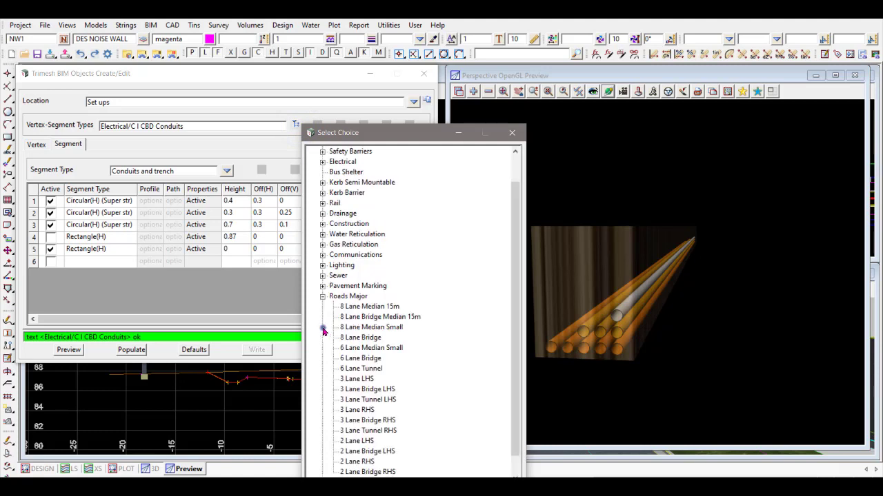
{"action": "double_click", "coordinate": [376, 317]}
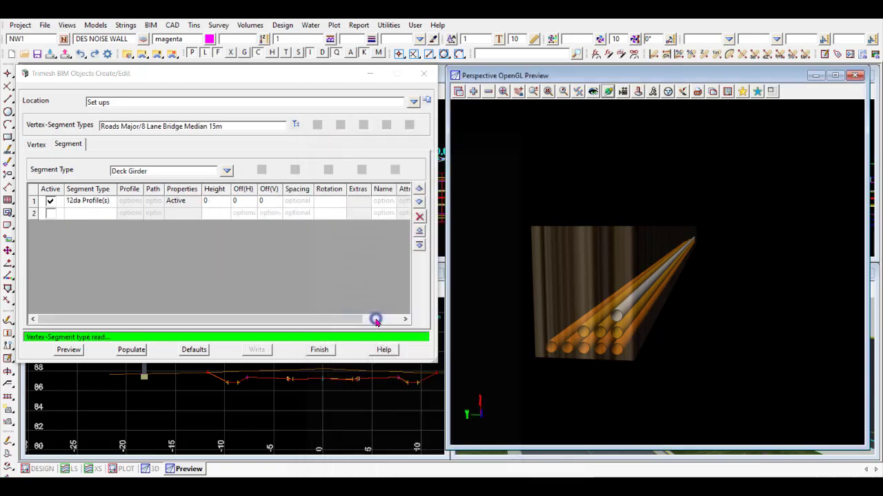
{"action": "left_click", "coordinate": [72, 350]}
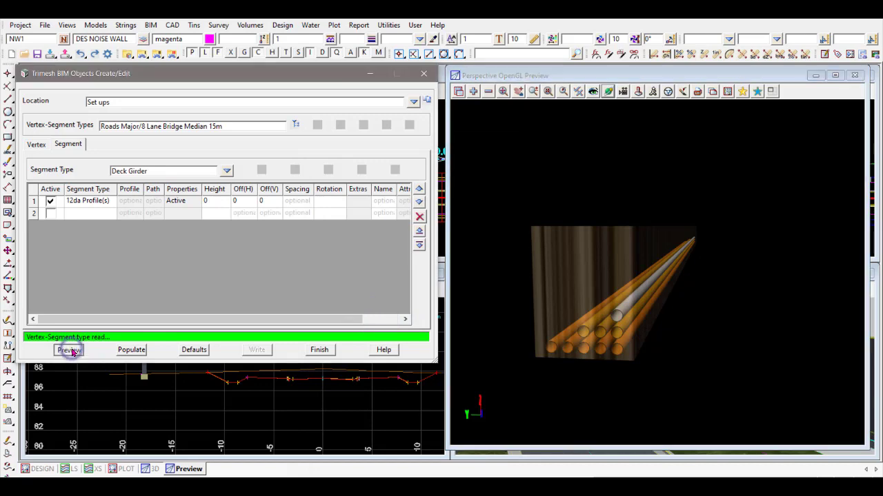
Step: Examine the previewed bridge decks, barriers, headstocks and piers from several angles, and bring up the type's vertex definition
{"action": "left_click", "coordinate": [644, 295]}
{"action": "left_click_drag", "start_coordinate": [644, 296], "coordinate": [719, 321]}
{"action": "scroll", "coordinate": [690, 328], "scroll_direction": "down", "scroll_amount": 5}
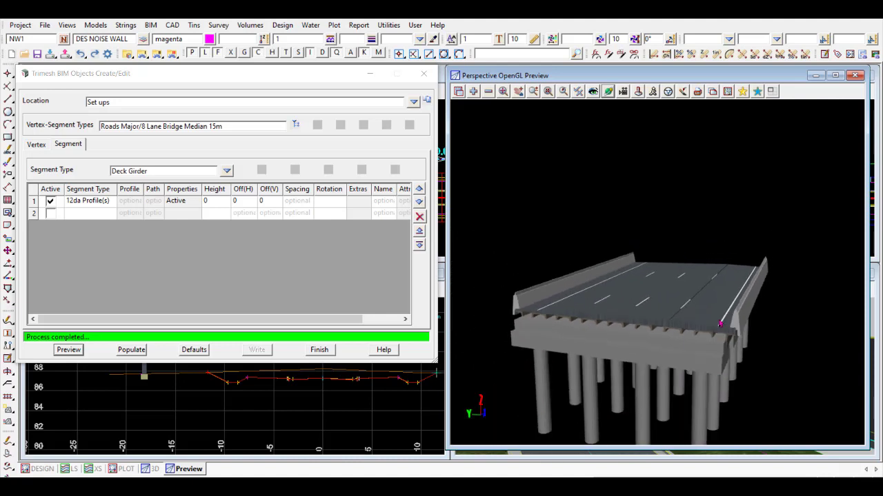
{"action": "left_click_drag", "start_coordinate": [666, 335], "coordinate": [804, 340]}
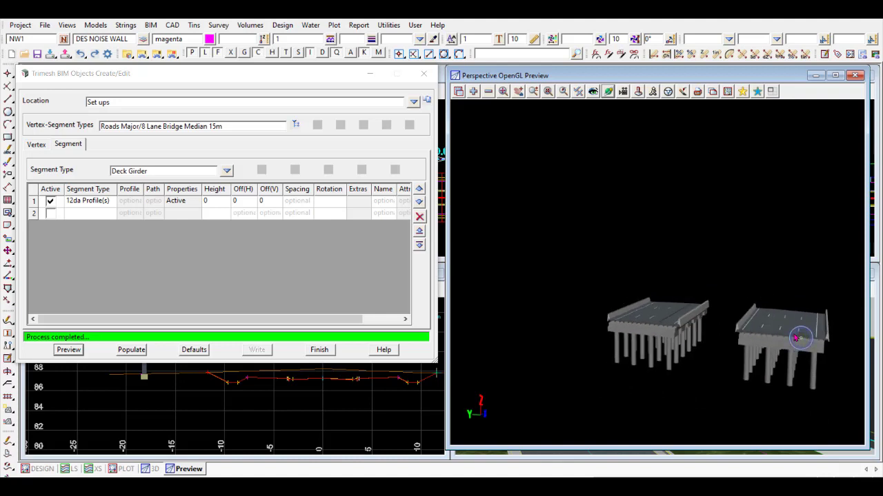
{"action": "scroll", "coordinate": [830, 353], "scroll_direction": "up", "scroll_amount": 4}
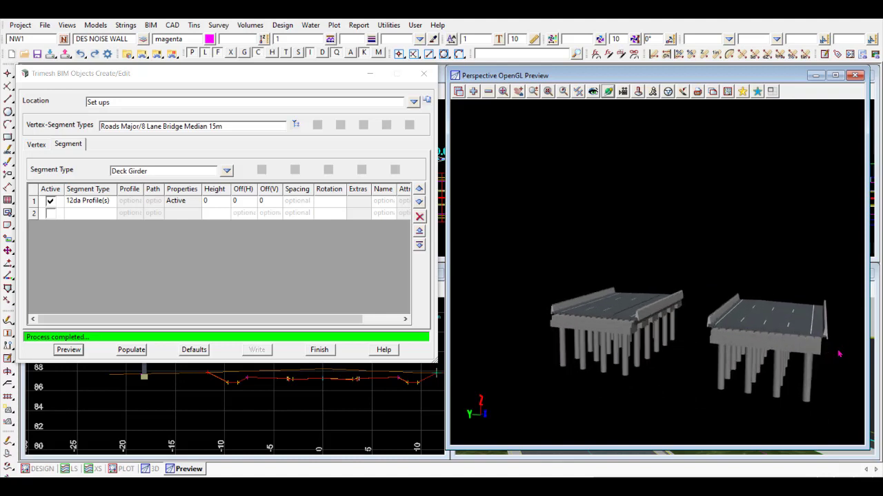
{"action": "scroll", "coordinate": [781, 350], "scroll_direction": "up", "scroll_amount": 5}
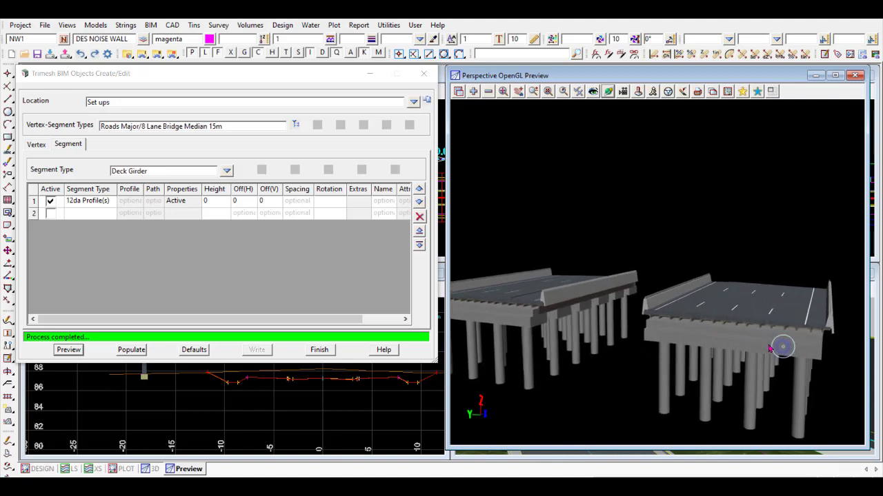
{"action": "left_click_drag", "start_coordinate": [756, 347], "coordinate": [859, 354]}
{"action": "scroll", "coordinate": [855, 352], "scroll_direction": "up", "scroll_amount": 5}
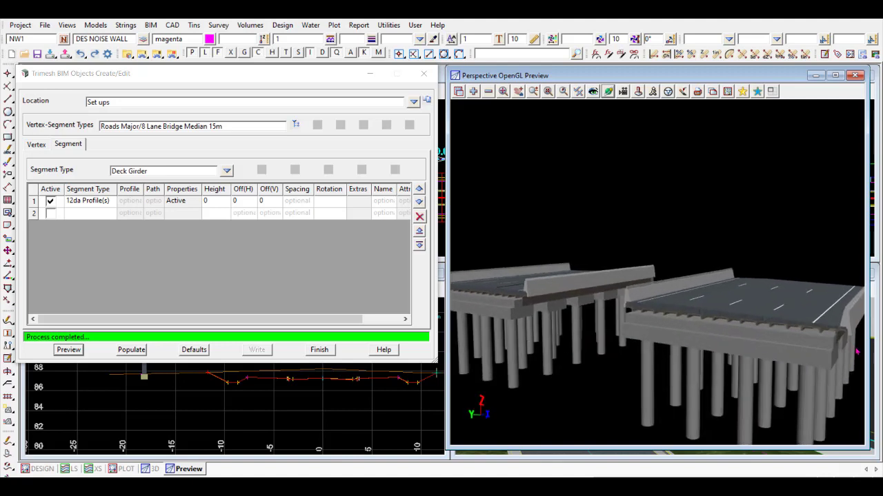
{"action": "left_click_drag", "start_coordinate": [722, 307], "coordinate": [742, 344]}
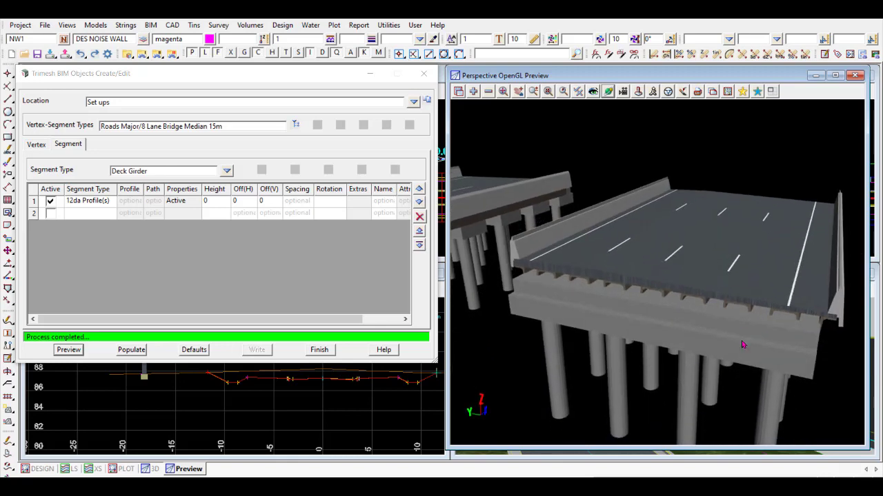
{"action": "scroll", "coordinate": [682, 338], "scroll_direction": "down", "scroll_amount": 5}
{"action": "left_click_drag", "start_coordinate": [683, 338], "coordinate": [652, 324]}
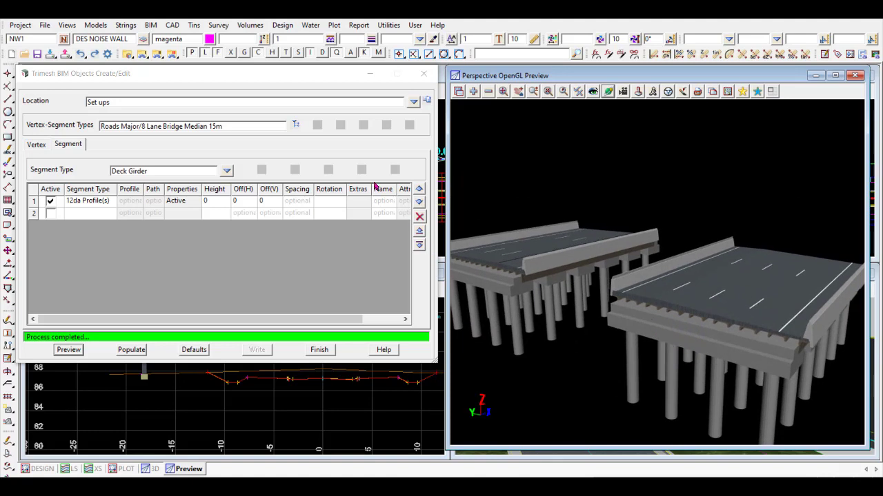
{"action": "left_click", "coordinate": [38, 145]}
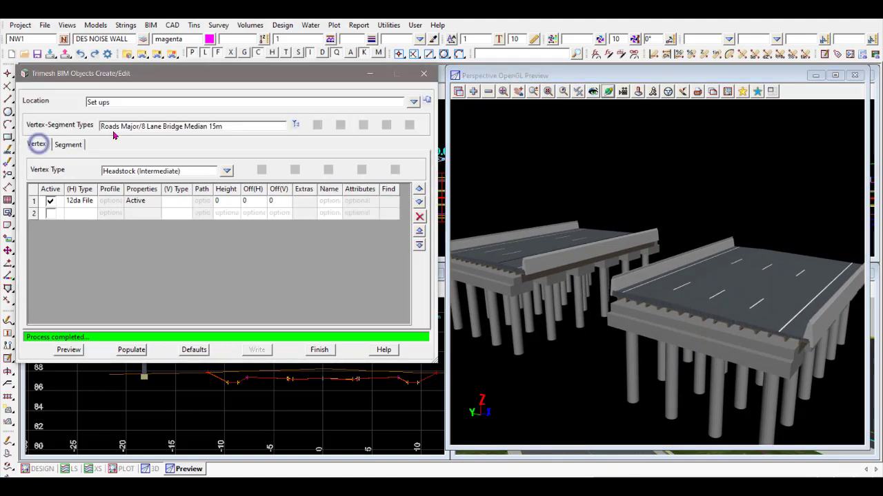
Step: Load the General fences/F08 type, preview it and view the fence's posts, footings and panels up close
{"action": "left_click", "coordinate": [294, 125]}
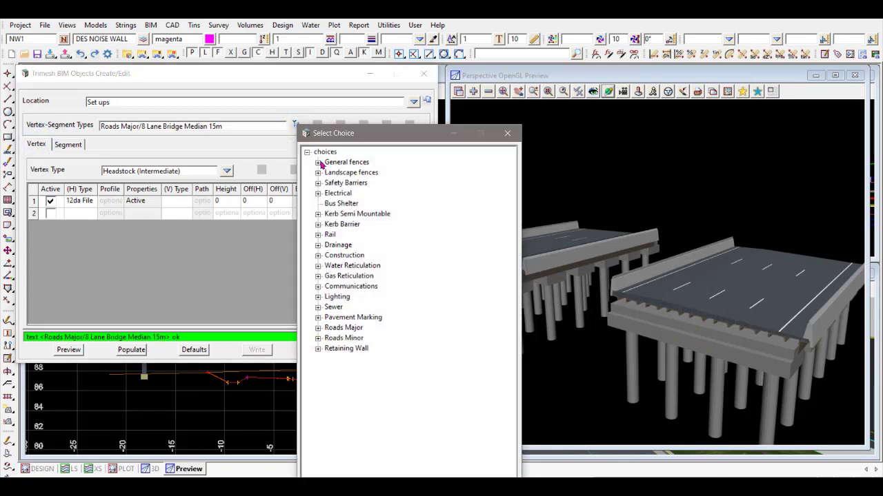
{"action": "left_click", "coordinate": [319, 163]}
{"action": "double_click", "coordinate": [328, 172]}
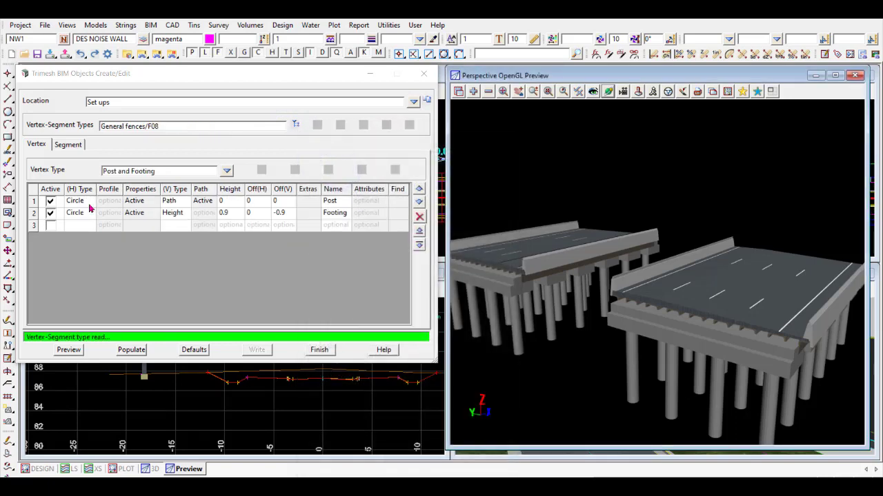
{"action": "left_click", "coordinate": [63, 350]}
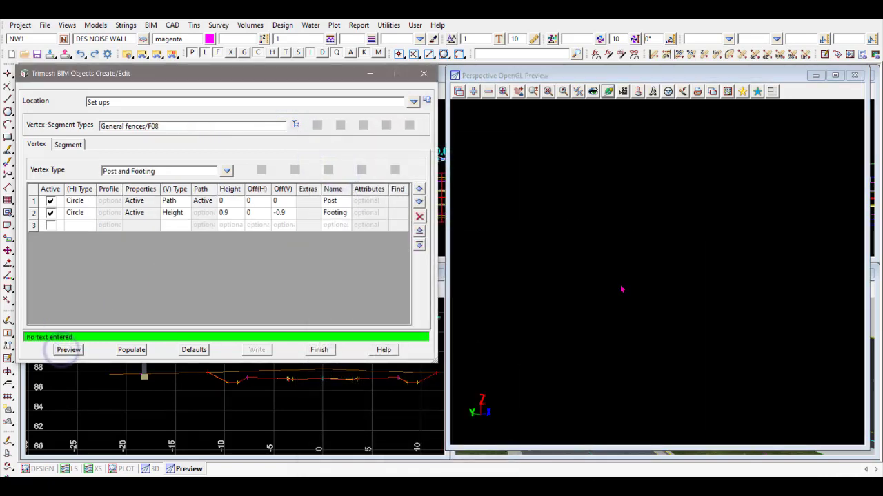
{"action": "left_click_drag", "start_coordinate": [558, 258], "coordinate": [504, 266]}
{"action": "scroll", "coordinate": [521, 266], "scroll_direction": "up", "scroll_amount": 10}
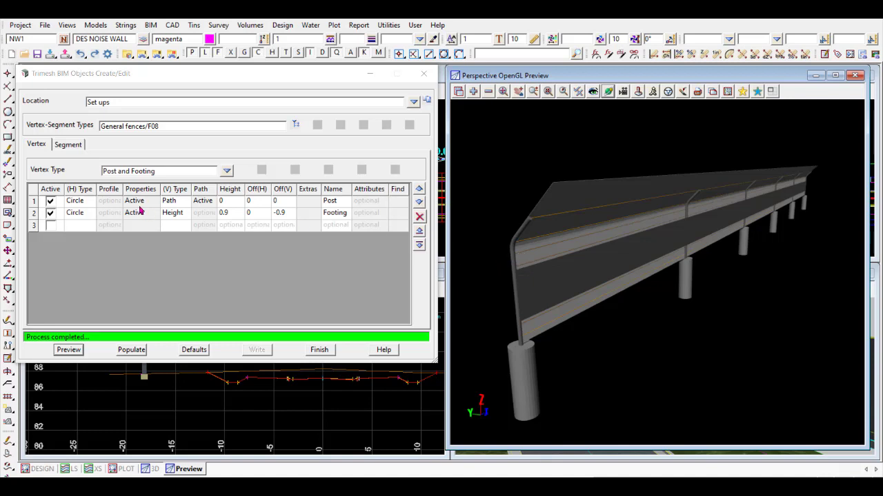
Step: Deactivate all eight rows of the Panels segment type and refresh the preview with only the vertex objects
{"action": "left_click", "coordinate": [68, 145]}
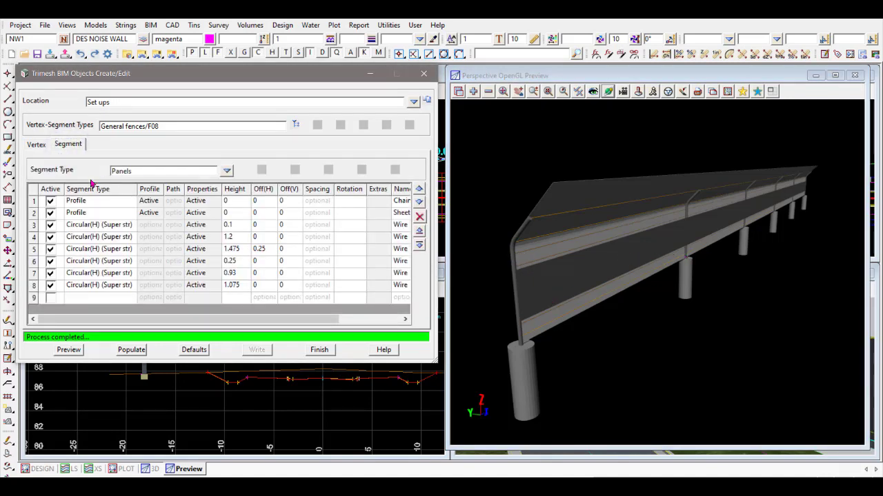
{"action": "right_click", "coordinate": [55, 191]}
{"action": "left_click", "coordinate": [68, 212]}
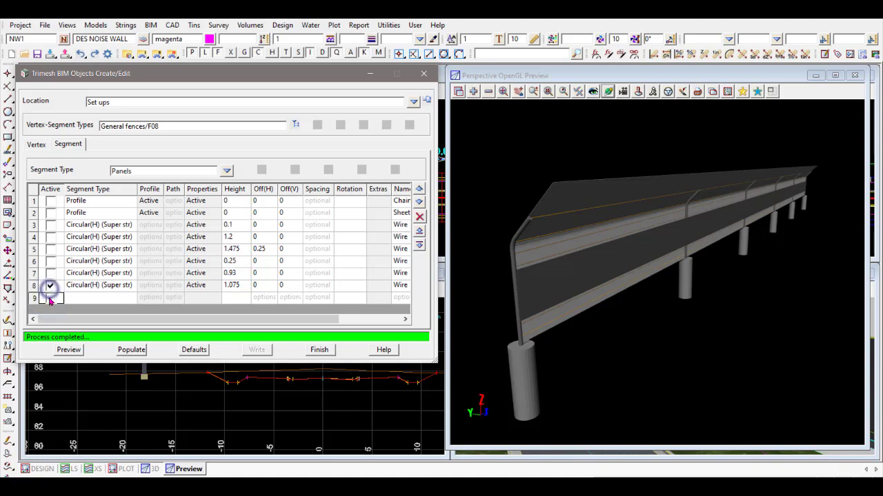
{"action": "left_click", "coordinate": [50, 298]}
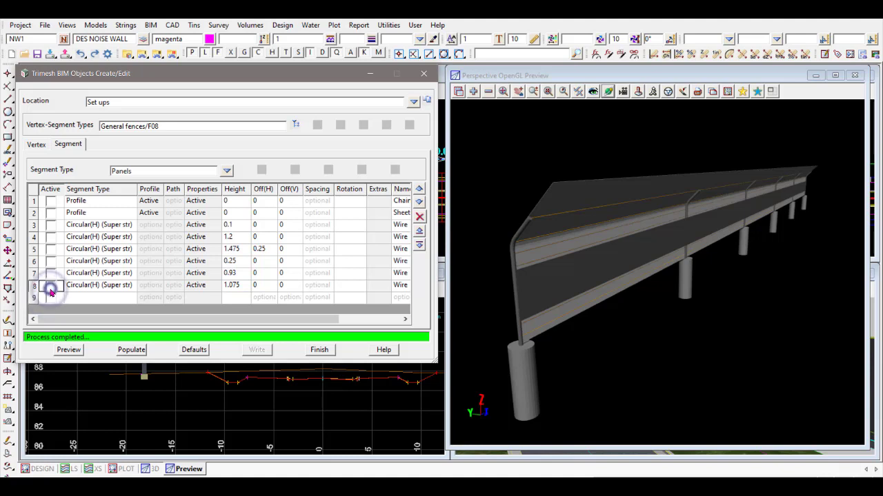
{"action": "left_click", "coordinate": [69, 351]}
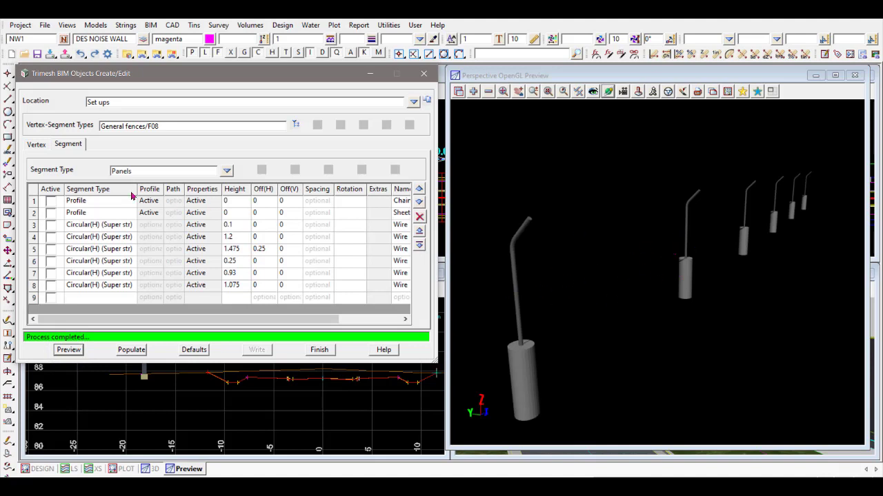
Step: Switch the vertex type to Footing, preview it and inspect the footings from a slightly different angle
{"action": "left_click", "coordinate": [36, 146]}
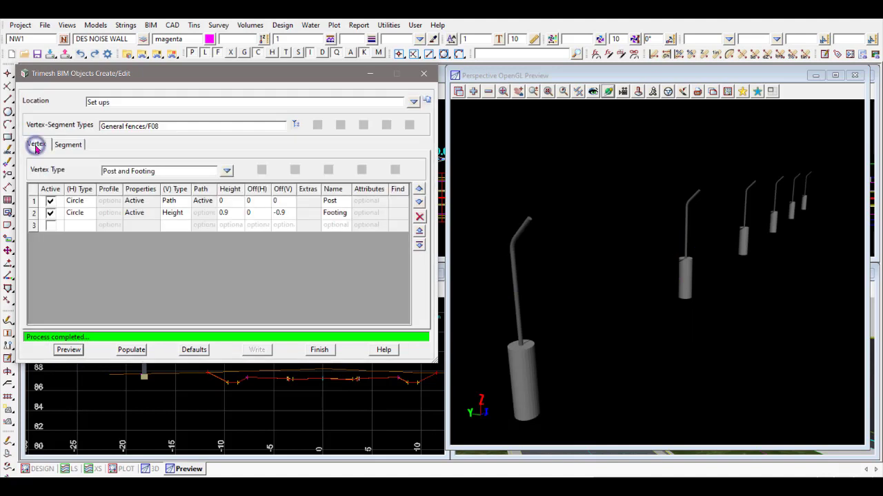
{"action": "left_click", "coordinate": [227, 171]}
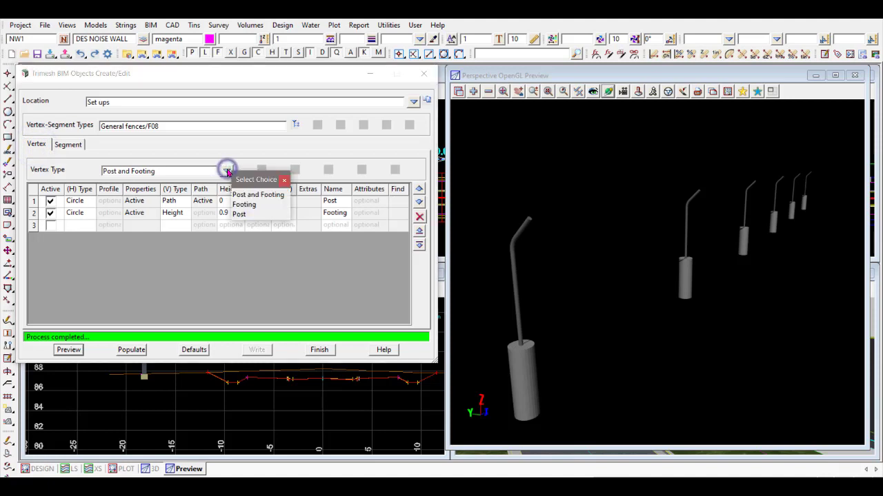
{"action": "left_click", "coordinate": [245, 205]}
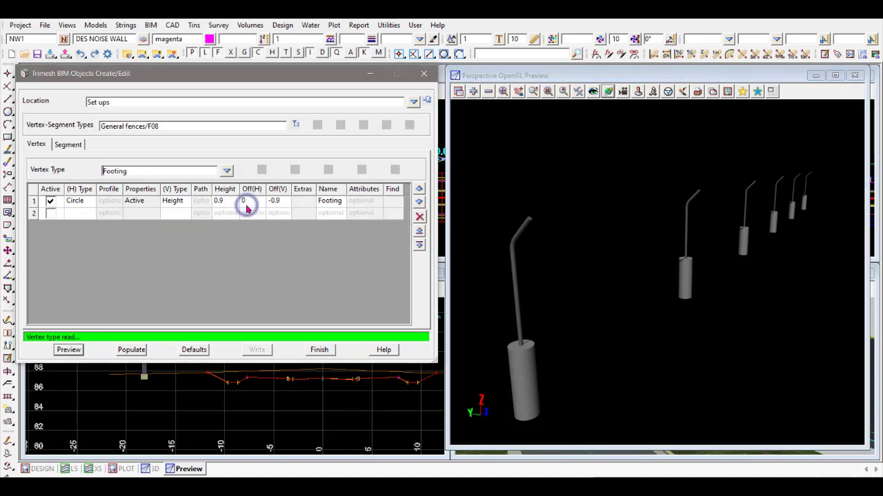
{"action": "left_click", "coordinate": [69, 349]}
{"action": "left_click", "coordinate": [570, 320]}
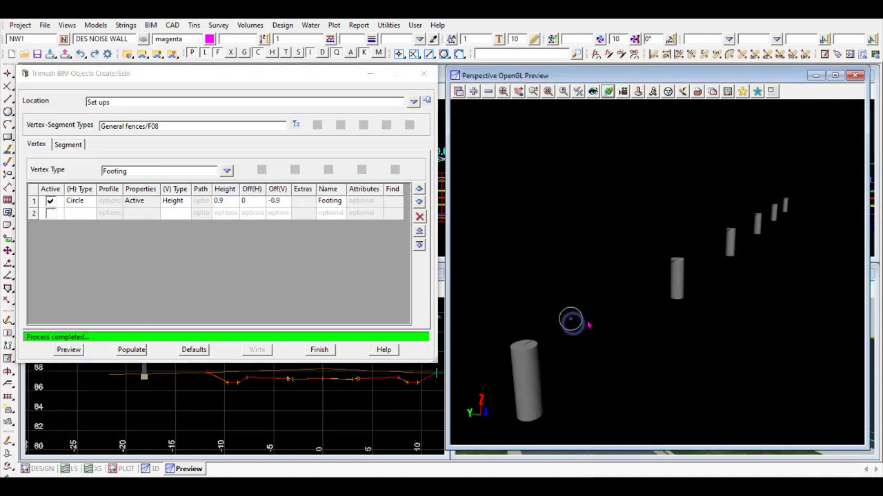
{"action": "left_click_drag", "start_coordinate": [588, 325], "coordinate": [595, 327]}
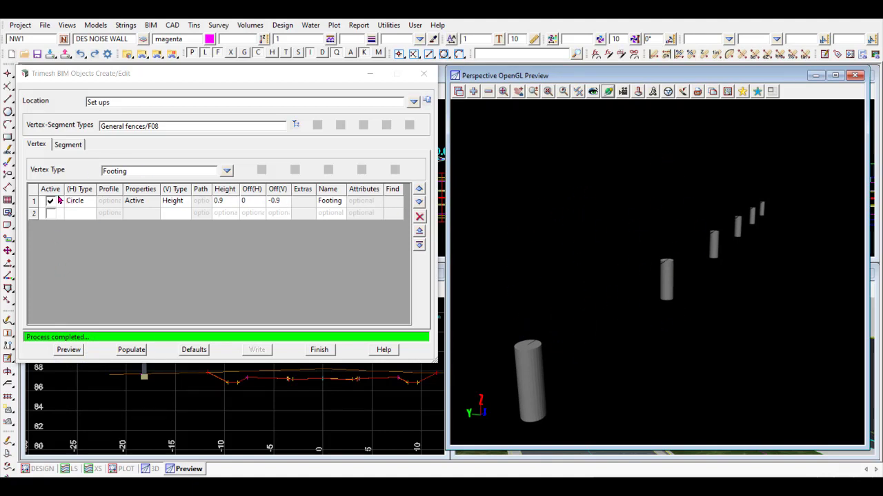
{"action": "left_click", "coordinate": [68, 144]}
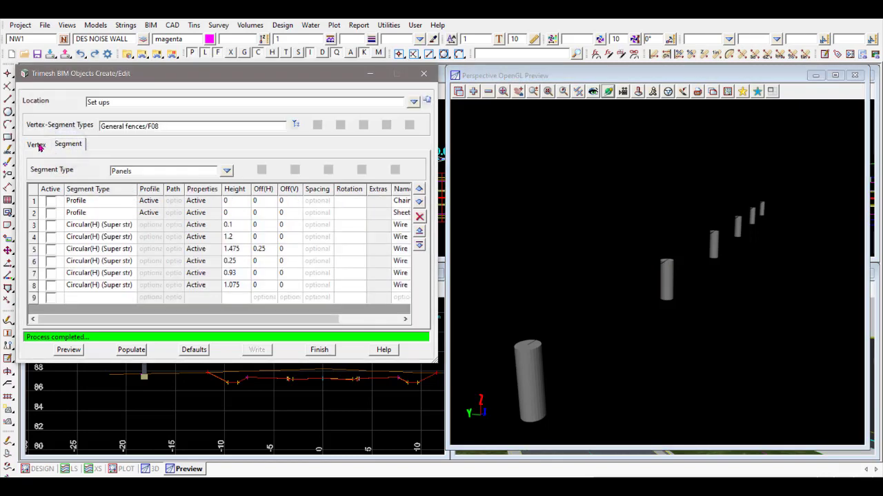
{"action": "left_click", "coordinate": [35, 144]}
{"action": "left_click_drag", "start_coordinate": [594, 334], "coordinate": [591, 335]}
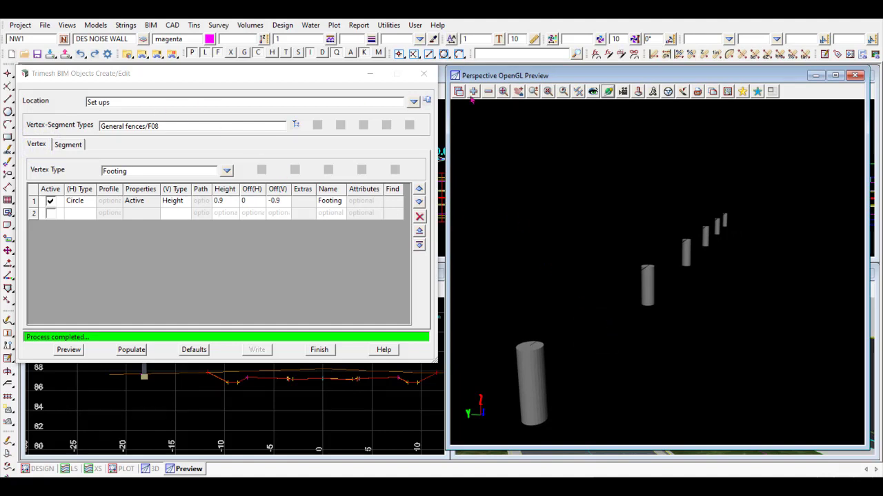
Step: Set the location to Working folder and check the Panels segment rows and Post and Footing vertex rows
{"action": "left_click", "coordinate": [413, 102]}
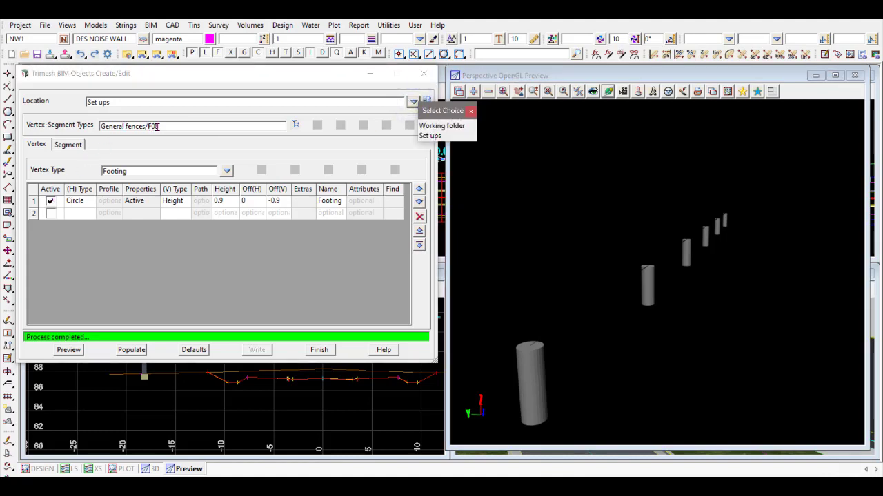
{"action": "left_click", "coordinate": [62, 145]}
{"action": "left_click", "coordinate": [36, 144]}
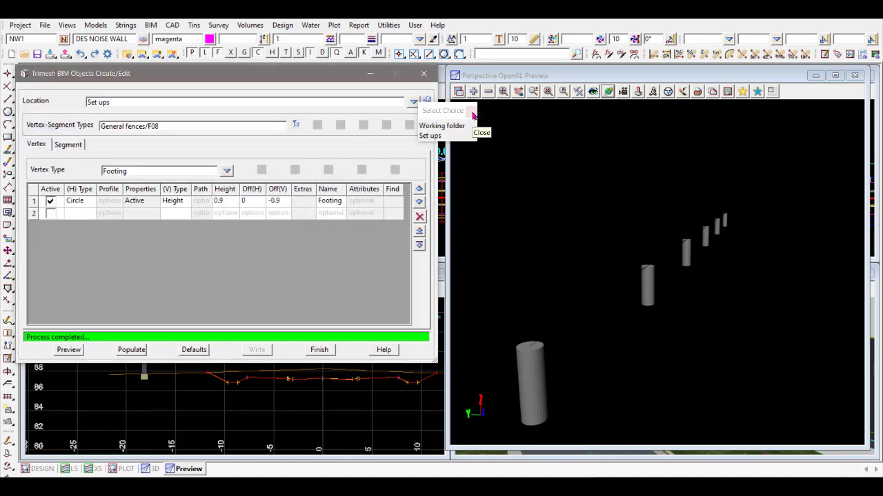
{"action": "left_click", "coordinate": [473, 114]}
{"action": "left_click", "coordinate": [413, 101]}
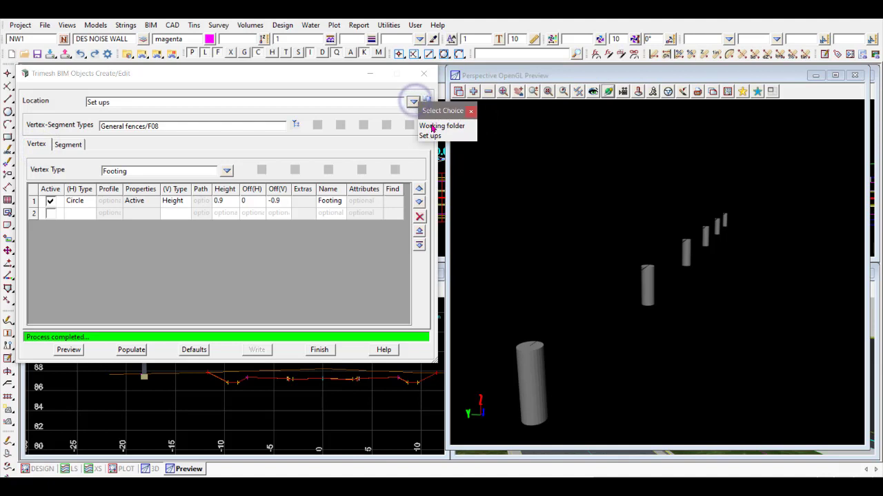
{"action": "left_click", "coordinate": [432, 127]}
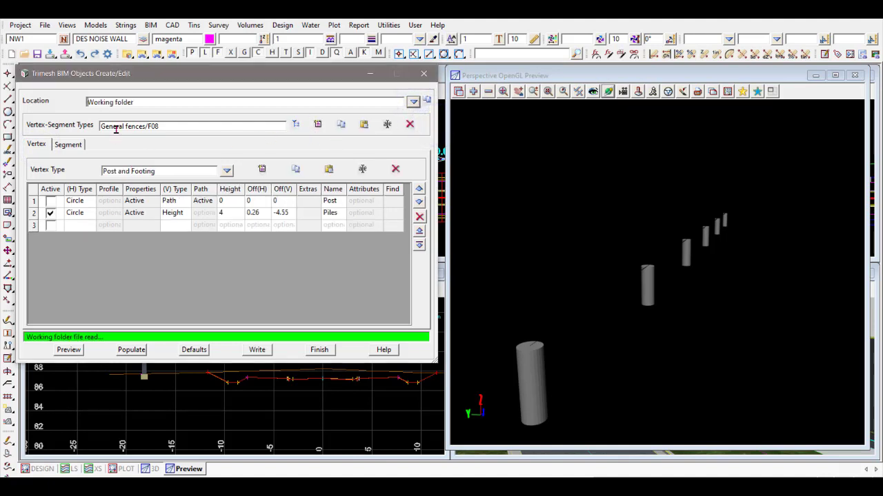
{"action": "left_click", "coordinate": [64, 147]}
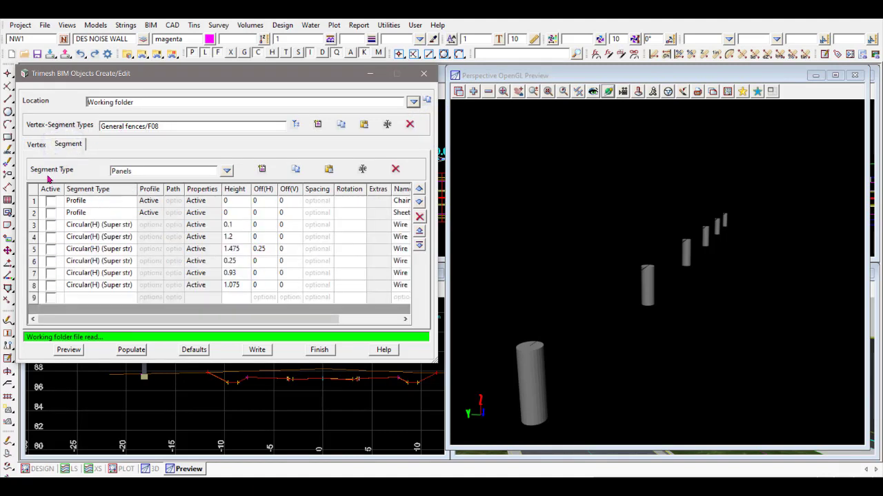
{"action": "left_click", "coordinate": [37, 148]}
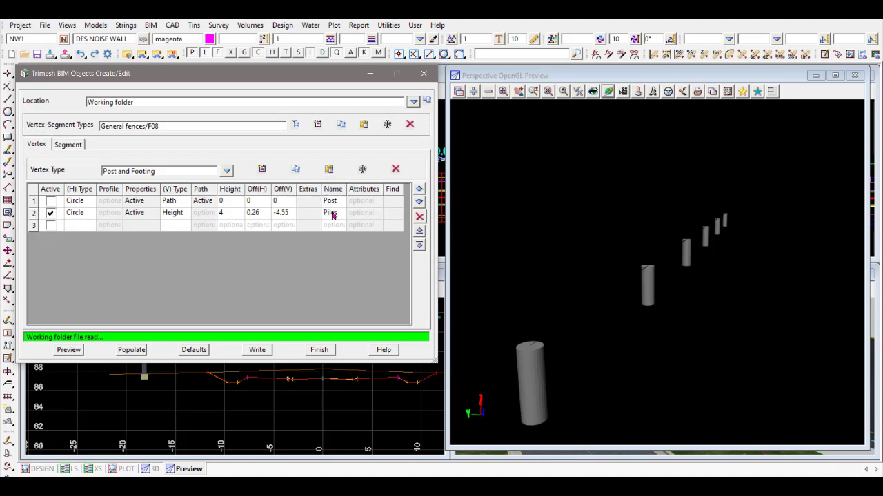
Step: Finish the Trimesh BIM Objects Create/Edit session and close its perspective preview view
{"action": "left_click", "coordinate": [321, 350]}
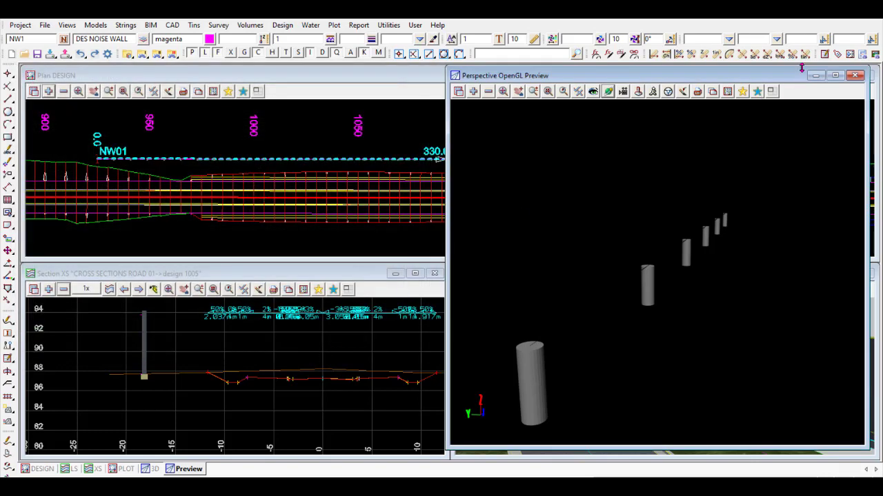
{"action": "left_click", "coordinate": [855, 75]}
{"action": "left_click", "coordinate": [416, 276]}
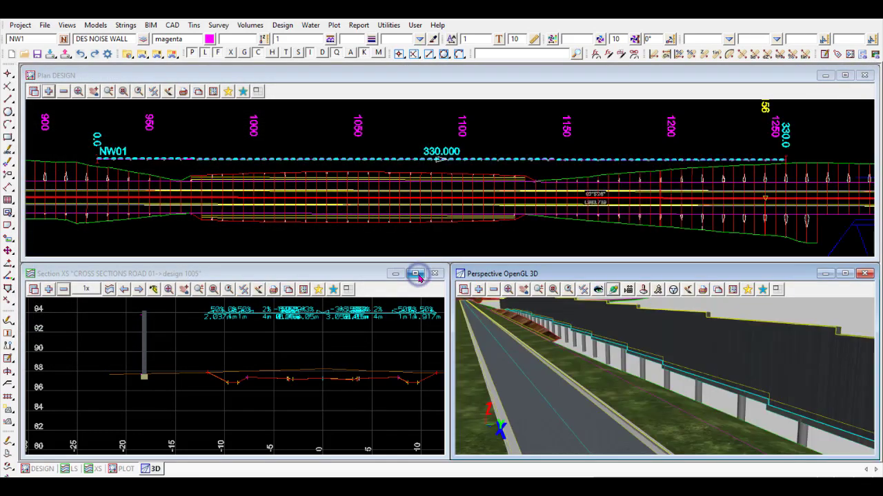
Step: Bring up Trimesh BIM Objects Apply and read in the parameter file DES NOISE WALL PILES.12dvsa
{"action": "left_click", "coordinate": [150, 25]}
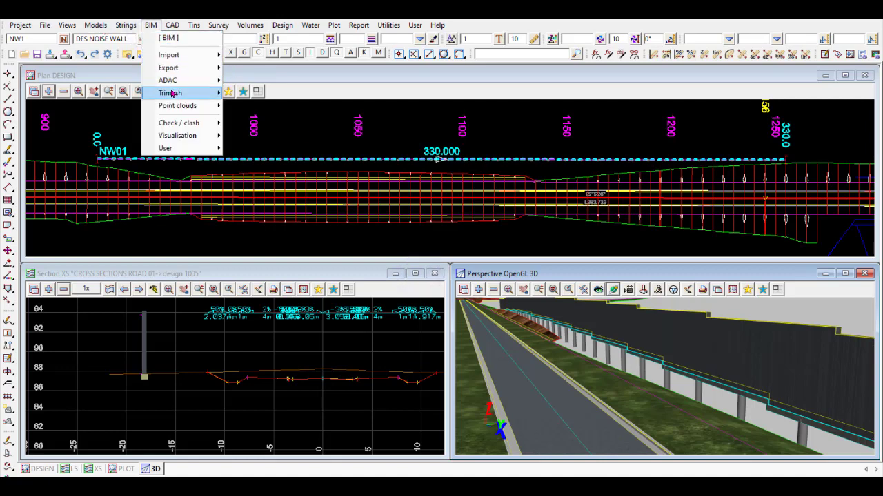
{"action": "mouse_move", "coordinate": [174, 94]}
{"action": "mouse_move", "coordinate": [267, 112]}
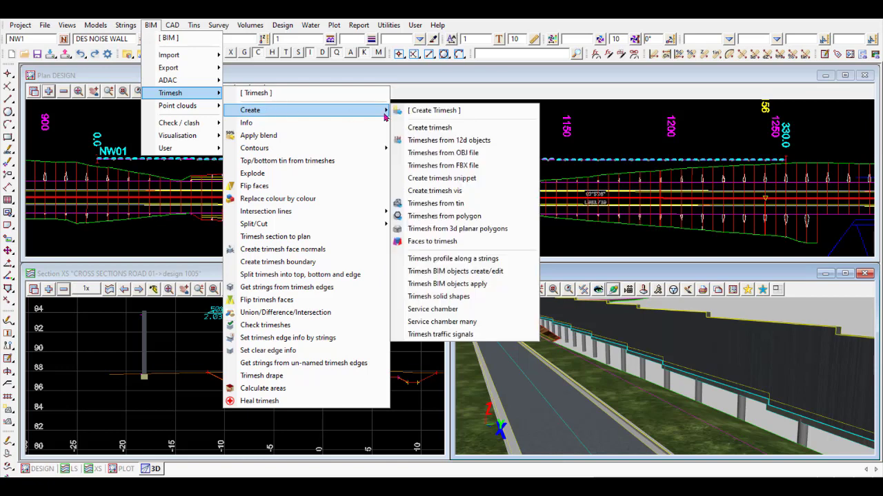
{"action": "left_click", "coordinate": [484, 284]}
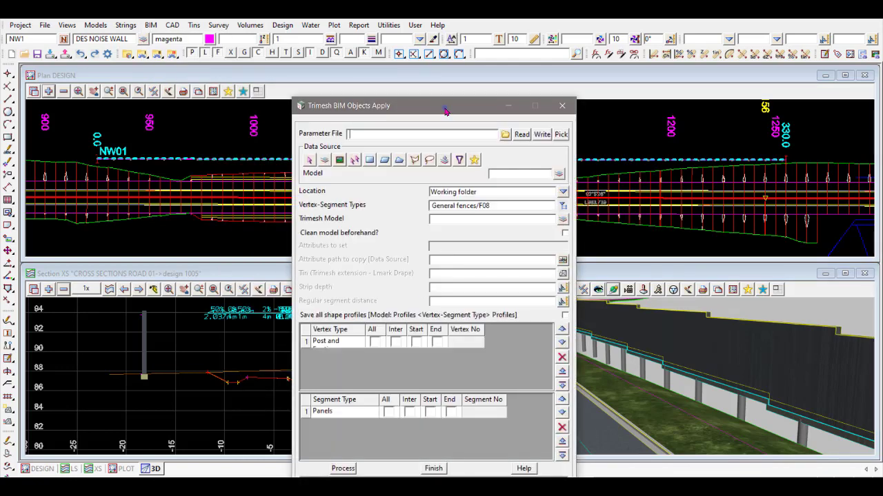
{"action": "left_click_drag", "start_coordinate": [445, 110], "coordinate": [684, 48]}
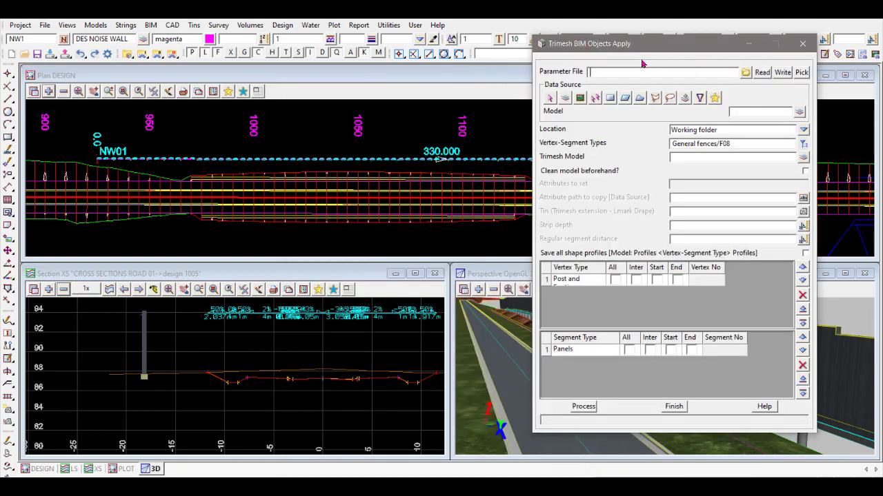
{"action": "left_click", "coordinate": [746, 73]}
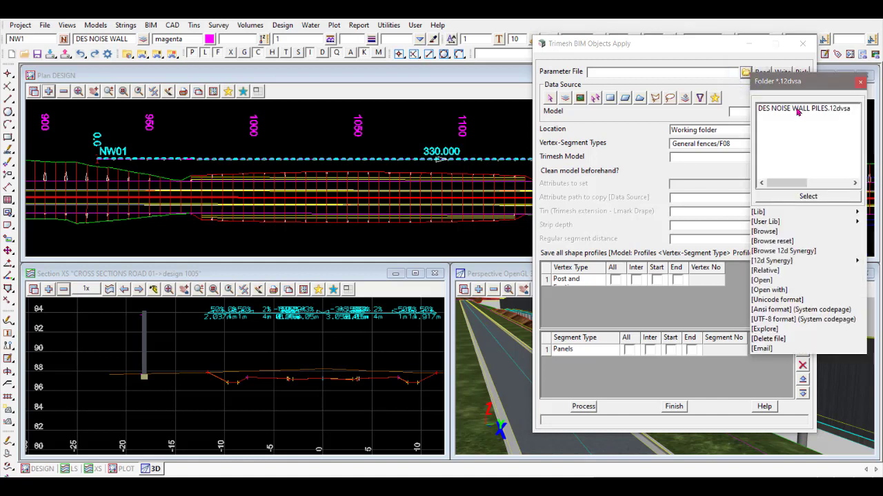
{"action": "double_click", "coordinate": [797, 111]}
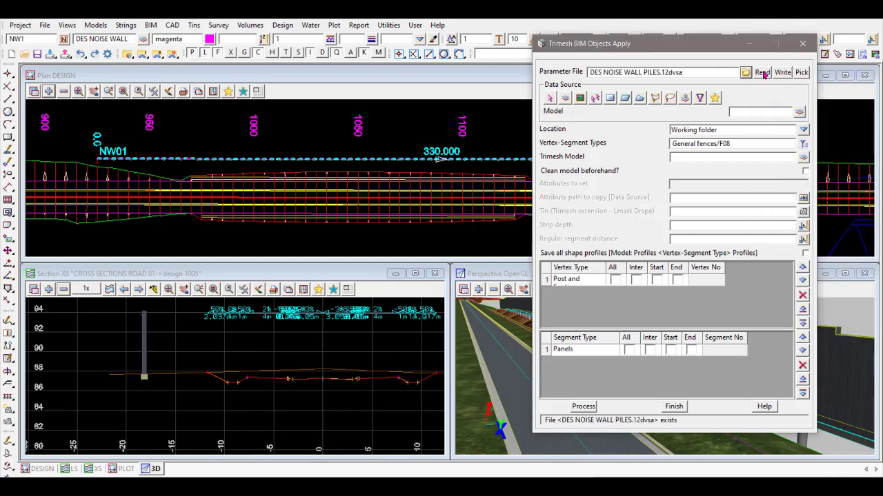
{"action": "left_click", "coordinate": [762, 72]}
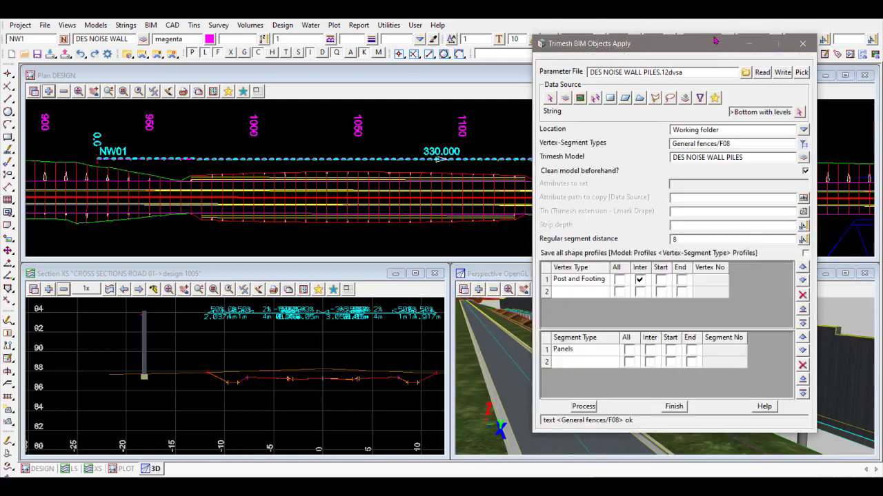
{"action": "left_click_drag", "start_coordinate": [706, 47], "coordinate": [691, 40]}
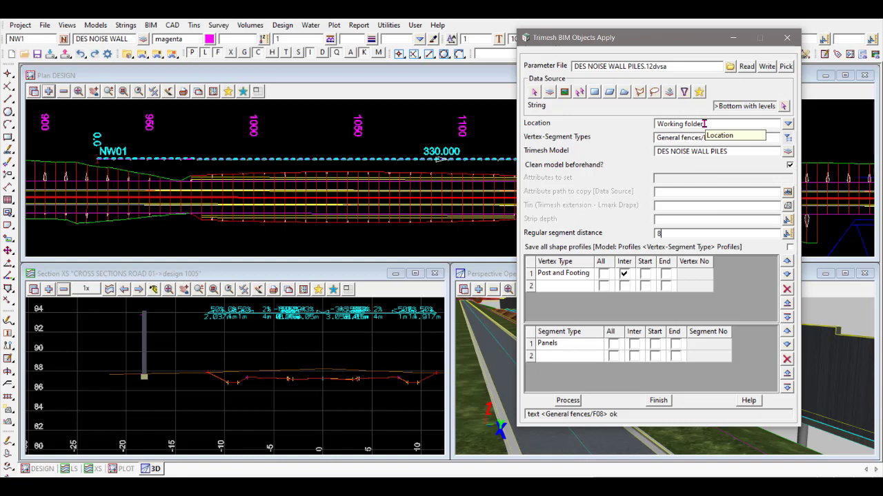
Step: Check the location choices and the clean-model setting, and move the dialog clear of the 3D view
{"action": "left_click", "coordinate": [788, 124]}
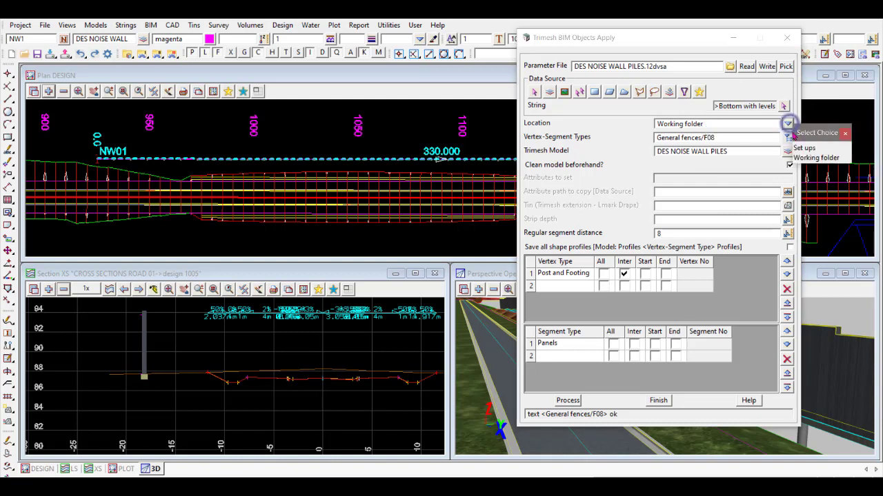
{"action": "left_click", "coordinate": [845, 135]}
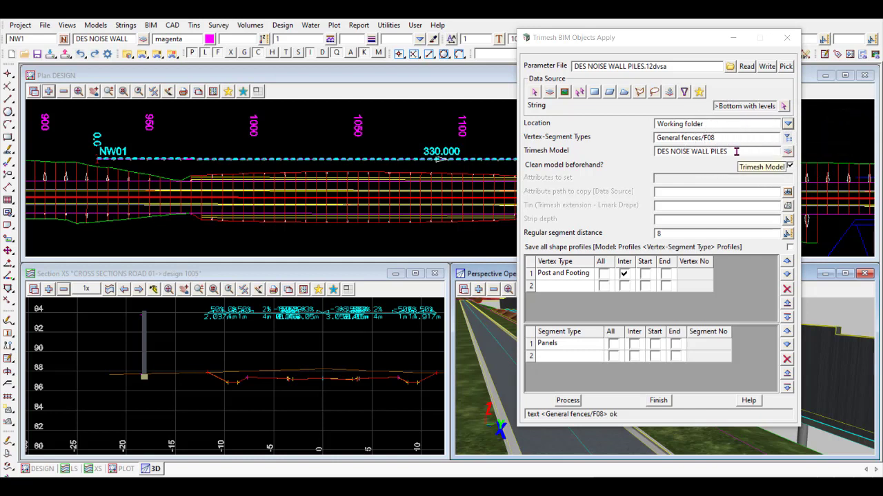
{"action": "left_click", "coordinate": [789, 166]}
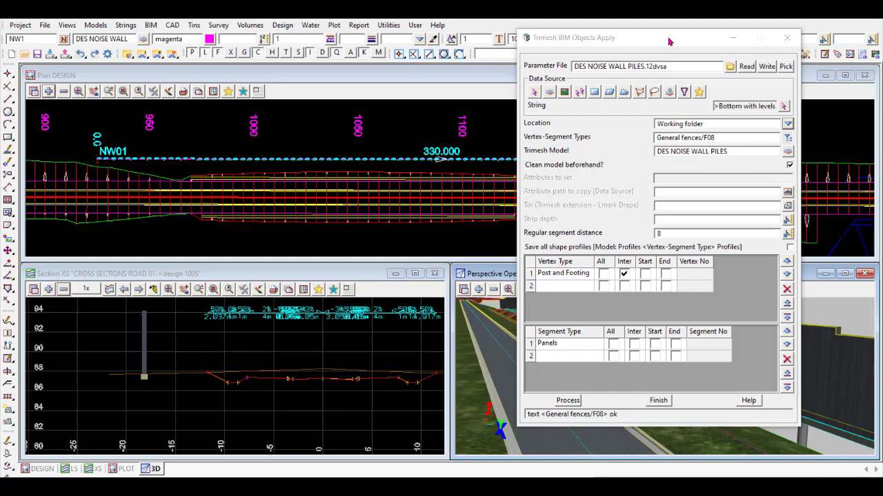
{"action": "left_click_drag", "start_coordinate": [669, 40], "coordinate": [264, 50]}
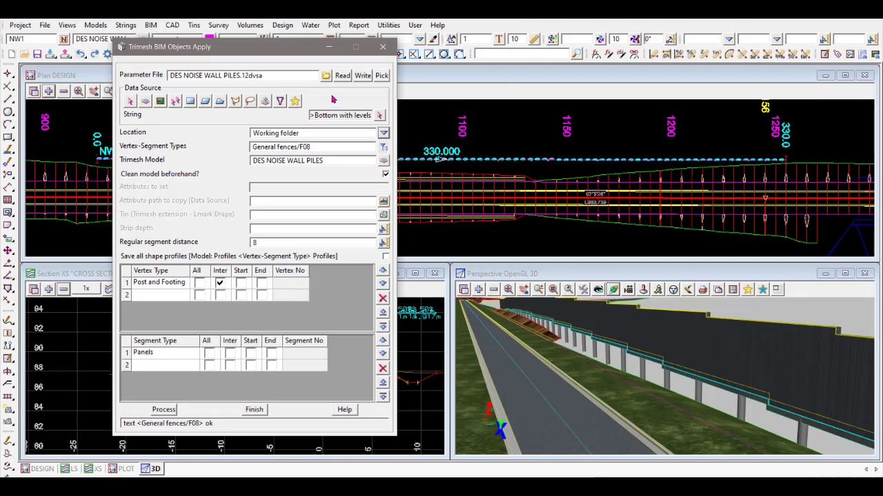
Step: Examine the post base and footing in the cross section and inquire on the string where they meet
{"action": "left_click_drag", "start_coordinate": [269, 49], "coordinate": [648, 62]}
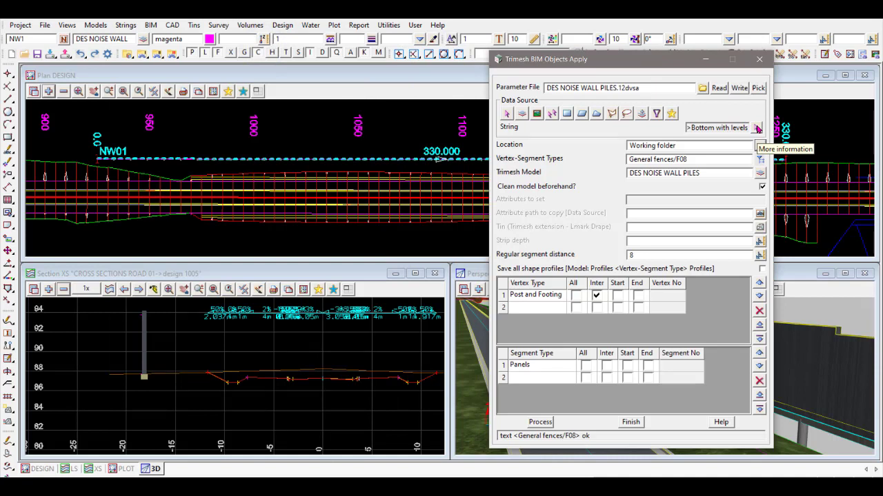
{"action": "scroll", "coordinate": [140, 380], "scroll_direction": "up", "scroll_amount": 2}
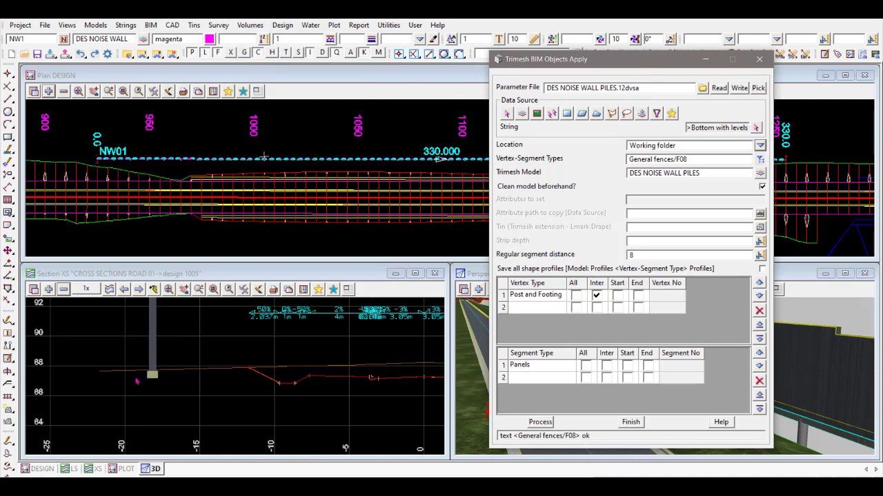
{"action": "scroll", "coordinate": [144, 377], "scroll_direction": "up", "scroll_amount": 3}
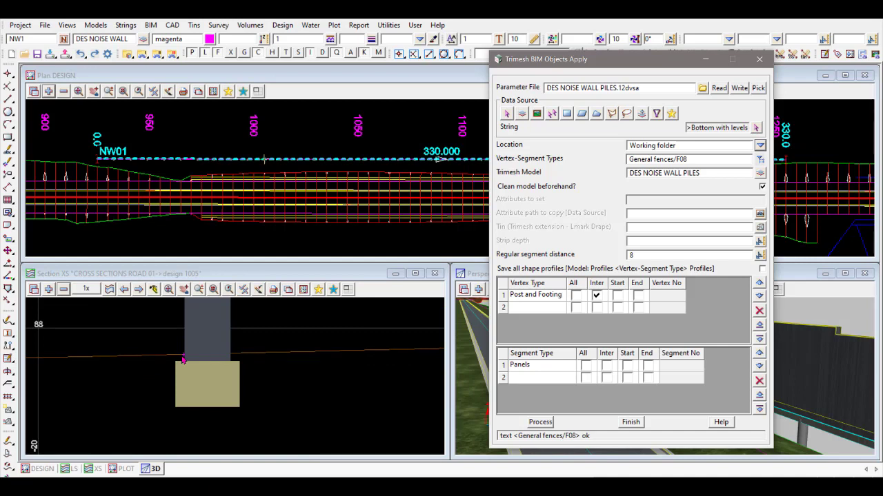
{"action": "left_click", "coordinate": [716, 128]}
{"action": "left_click", "coordinate": [184, 359]}
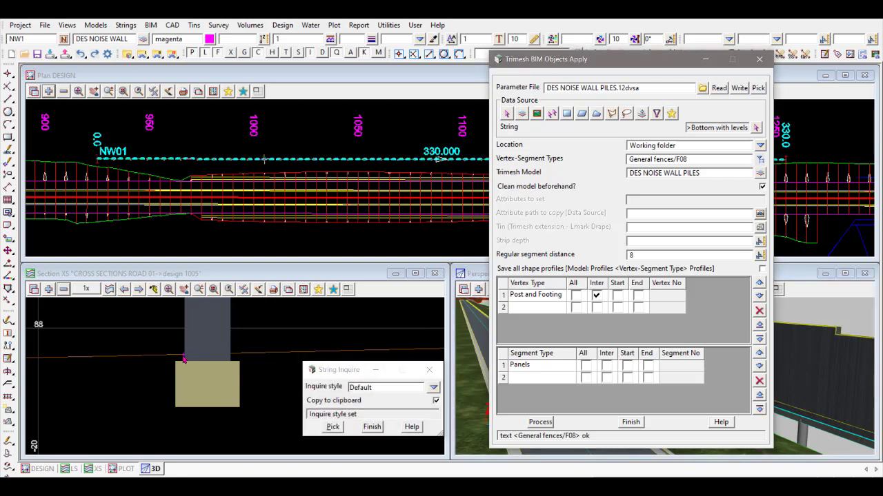
{"action": "left_click", "coordinate": [431, 371]}
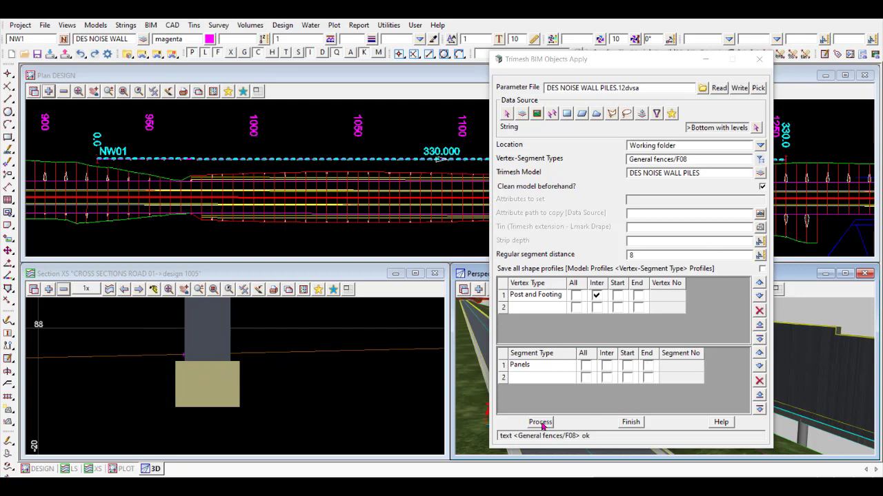
Step: Process the Post and Footing piles along the wall's bottom string with a regular segment distance of 8
{"action": "left_click_drag", "start_coordinate": [651, 61], "coordinate": [328, 47]}
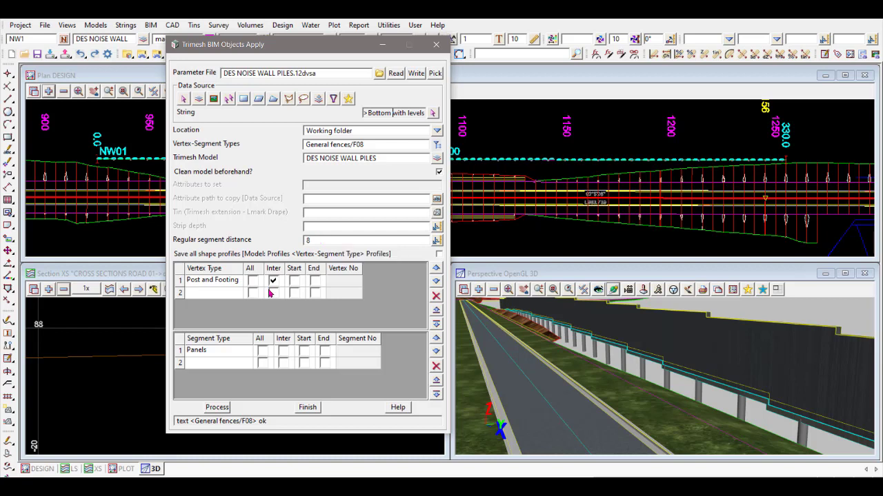
{"action": "left_click", "coordinate": [217, 408]}
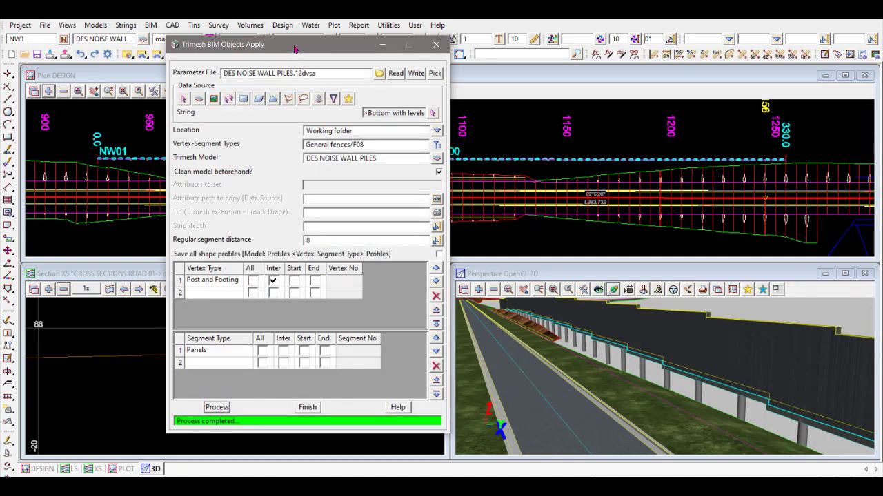
{"action": "left_click_drag", "start_coordinate": [295, 48], "coordinate": [308, 367]}
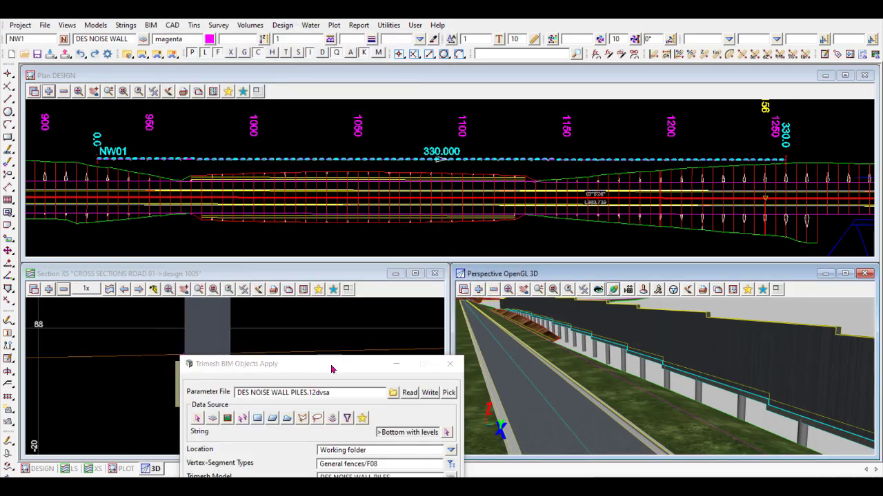
{"action": "left_click_drag", "start_coordinate": [331, 369], "coordinate": [691, 398]}
Step: Inspect the generated piles along the NW01 wall in plan and the footing in the cross section
{"action": "left_click", "coordinate": [211, 295]}
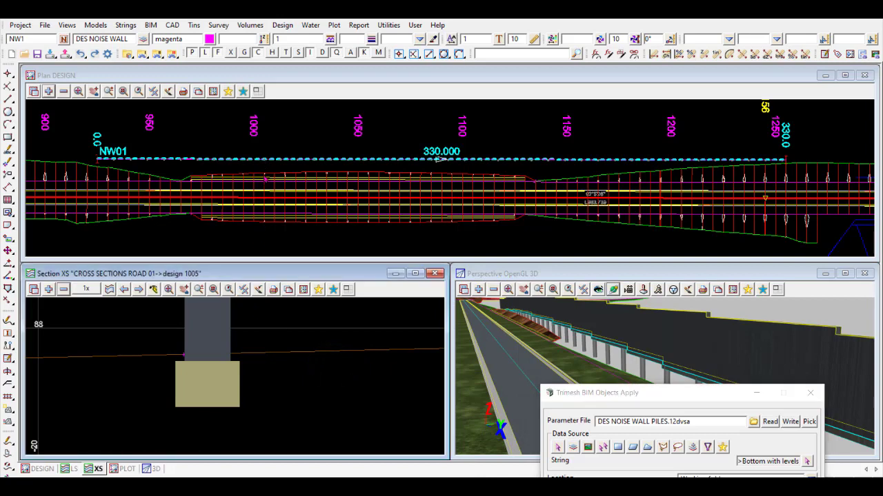
{"action": "scroll", "coordinate": [439, 160], "scroll_direction": "up", "scroll_amount": 5}
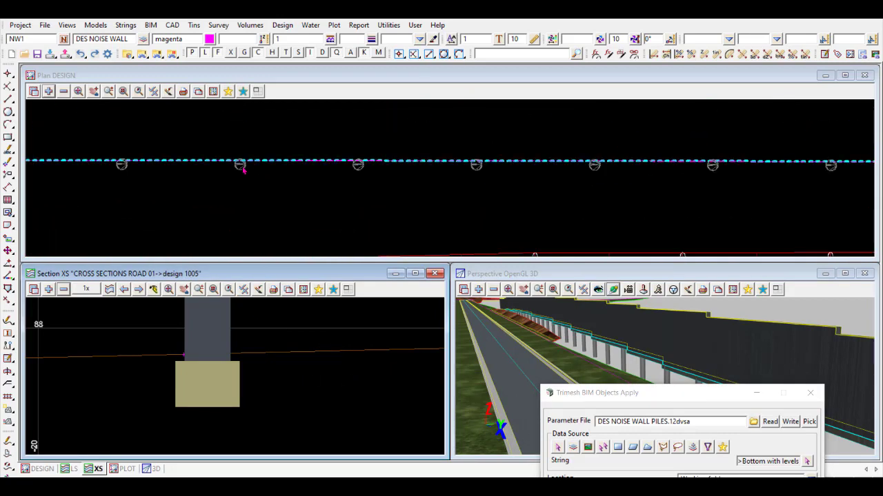
{"action": "scroll", "coordinate": [244, 167], "scroll_direction": "up", "scroll_amount": 1}
{"action": "scroll", "coordinate": [245, 167], "scroll_direction": "down", "scroll_amount": 2}
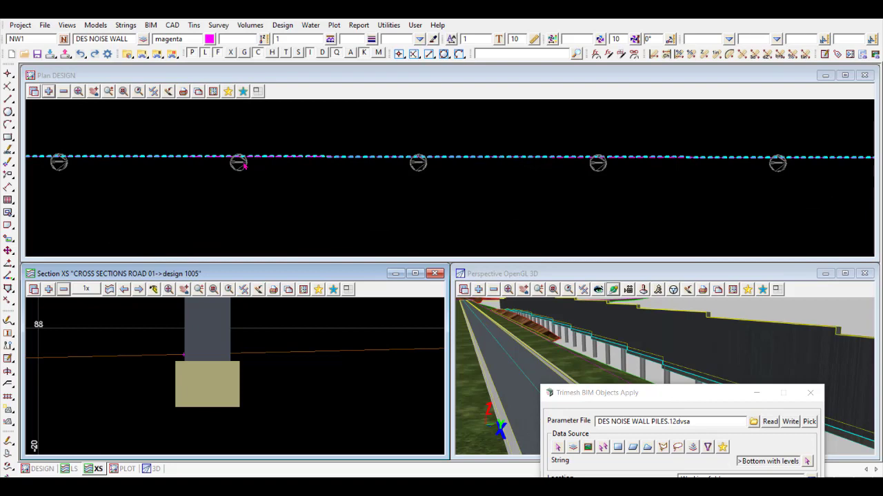
{"action": "scroll", "coordinate": [244, 167], "scroll_direction": "down", "scroll_amount": 3}
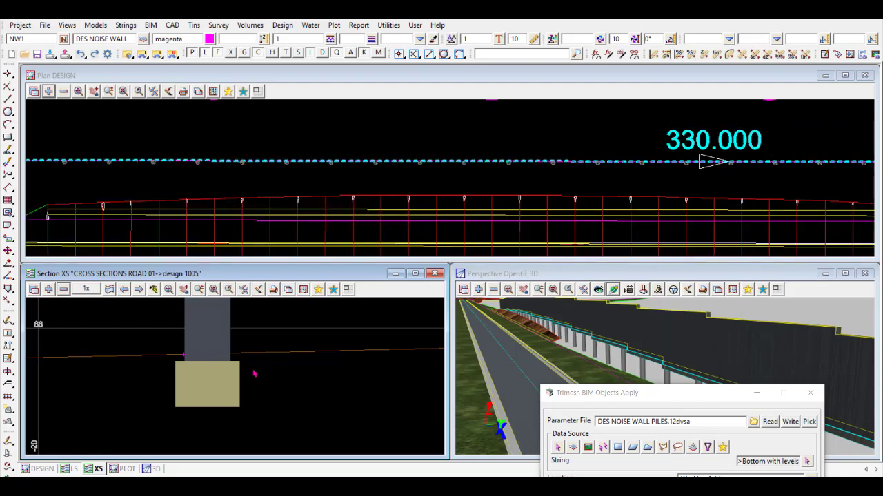
{"action": "scroll", "coordinate": [212, 372], "scroll_direction": "down", "scroll_amount": 2}
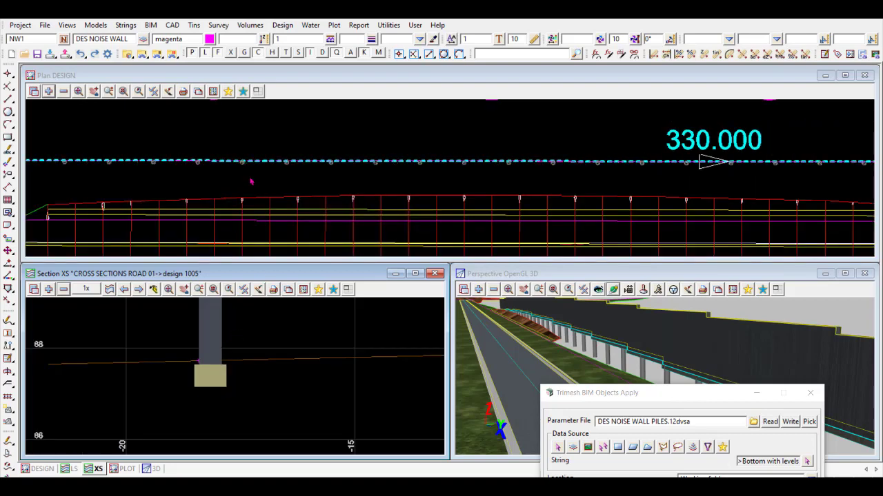
{"action": "scroll", "coordinate": [247, 163], "scroll_direction": "down", "scroll_amount": 1}
{"action": "scroll", "coordinate": [247, 163], "scroll_direction": "down", "scroll_amount": 1}
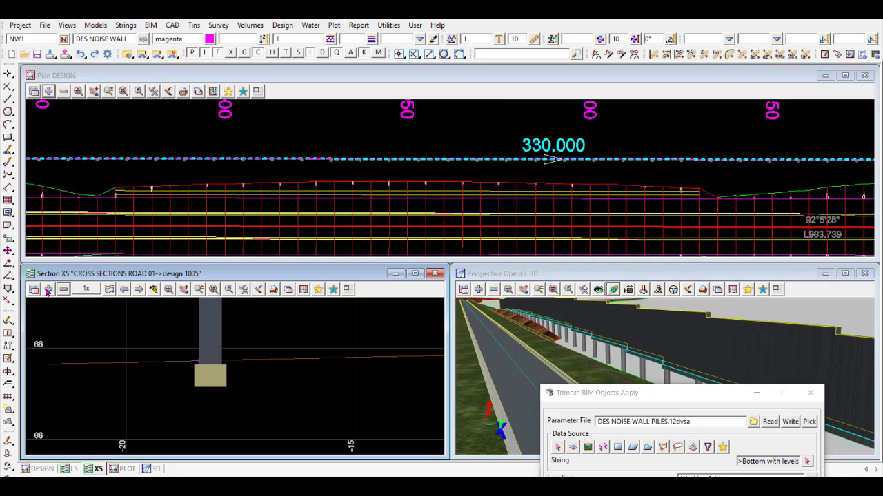
Step: Add the DES NOISE WALL PILES model to the cross section view and check the pile beneath the footing
{"action": "left_click", "coordinate": [50, 291]}
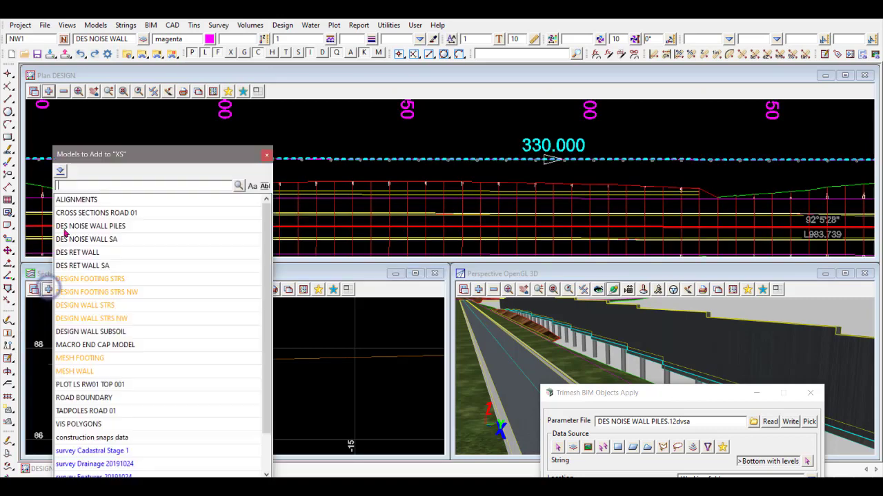
{"action": "left_click", "coordinate": [125, 227]}
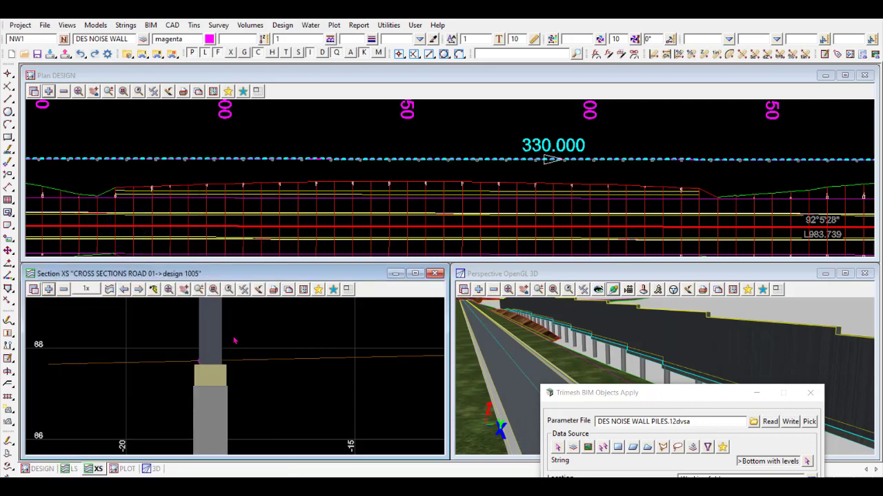
{"action": "scroll", "coordinate": [234, 340], "scroll_direction": "down", "scroll_amount": 4}
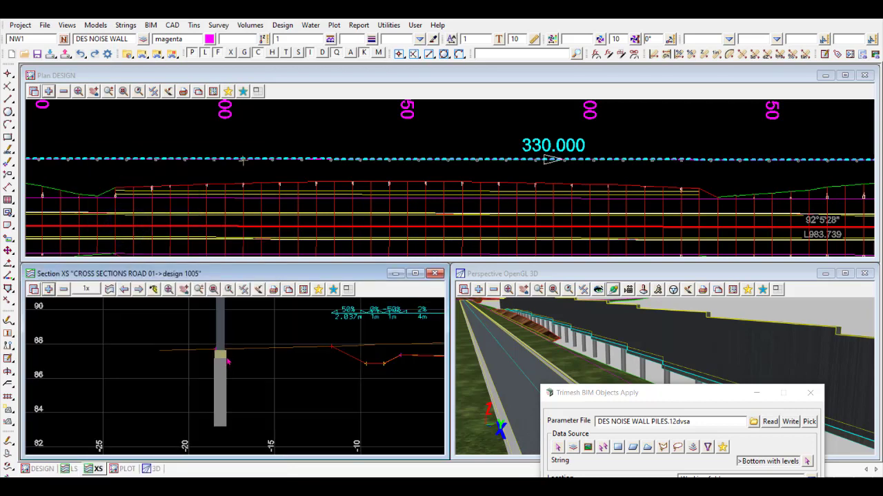
{"action": "left_click_drag", "start_coordinate": [607, 390], "coordinate": [339, 385]}
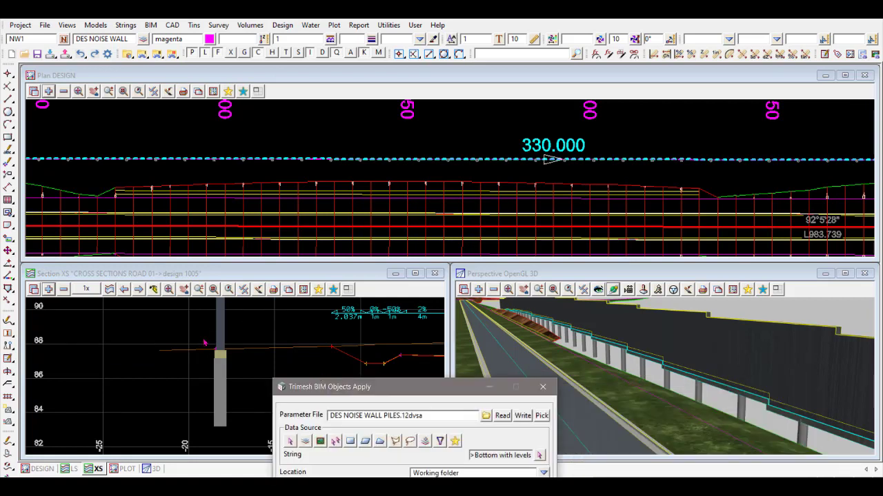
{"action": "scroll", "coordinate": [204, 366], "scroll_direction": "down", "scroll_amount": 1}
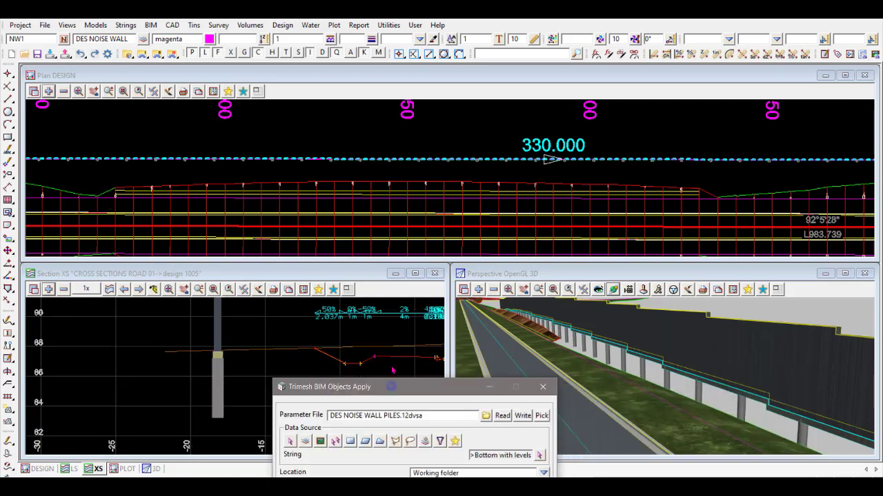
{"action": "left_click_drag", "start_coordinate": [393, 388], "coordinate": [348, 436]}
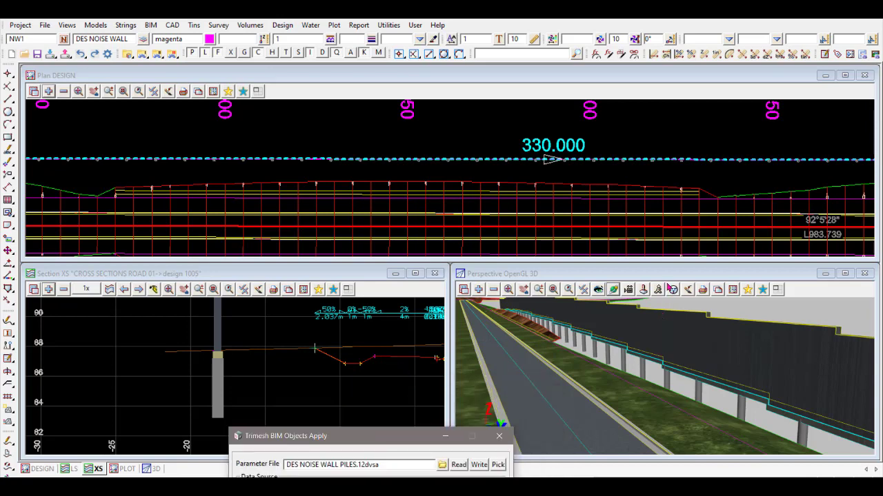
Step: Set the regular segment distance to 4, reprocess the piles, and check their spacing in the perspective view
{"action": "left_click", "coordinate": [613, 293]}
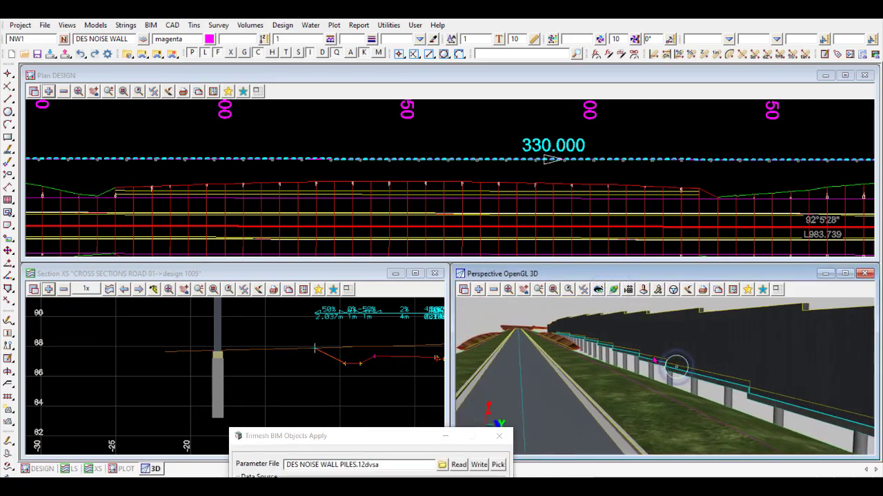
{"action": "mouse_move", "coordinate": [632, 356]}
{"action": "left_mouse_down"}
{"action": "mouse_move", "coordinate": [613, 342]}
{"action": "mouse_move", "coordinate": [584, 345]}
{"action": "mouse_move", "coordinate": [646, 356]}
{"action": "left_mouse_up"}
{"action": "left_click_drag", "start_coordinate": [398, 439], "coordinate": [242, 52]}
{"action": "double_click", "coordinate": [278, 235]}
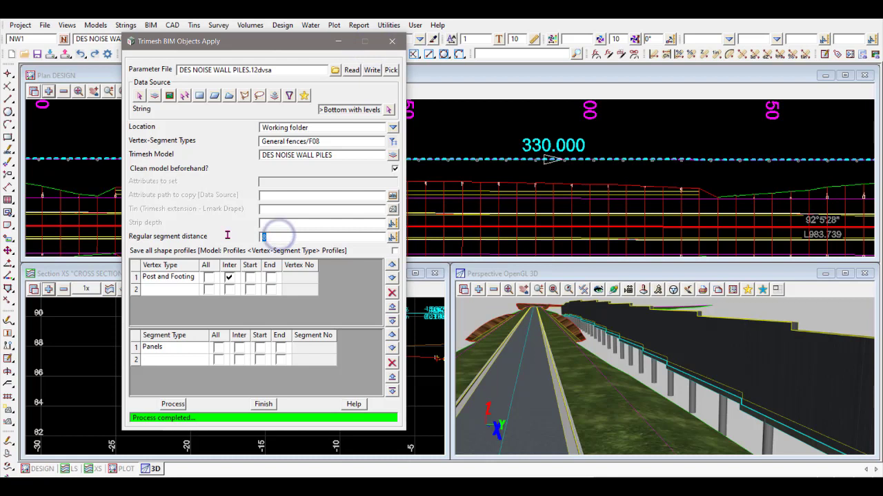
{"action": "type", "text": "4"}
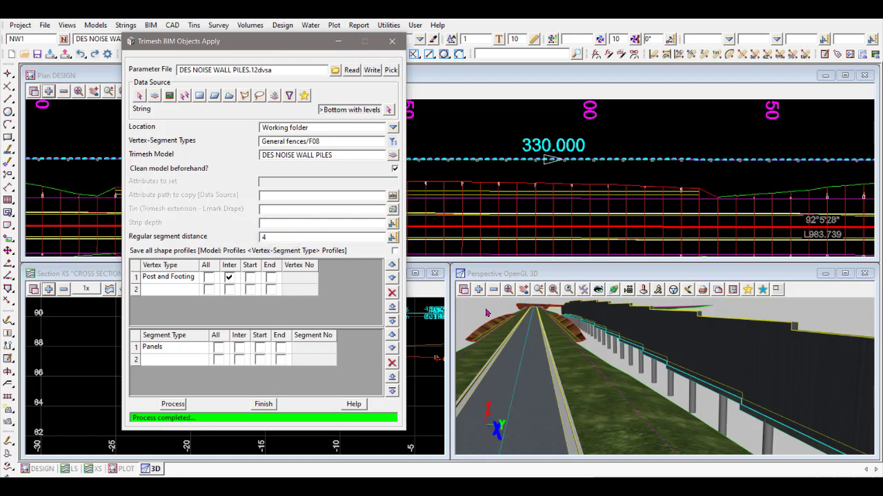
{"action": "left_click", "coordinate": [173, 404]}
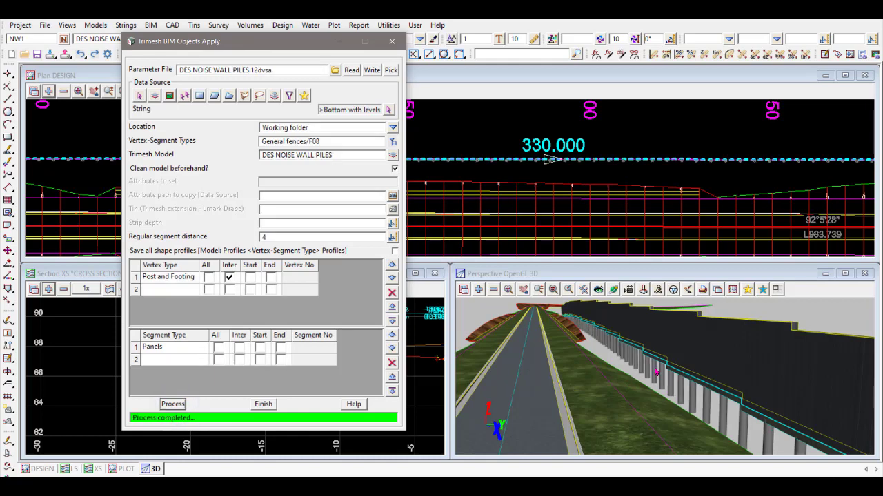
{"action": "left_click_drag", "start_coordinate": [658, 360], "coordinate": [666, 379]}
Step: Pick the ROAD 01 centreline as the source string, process the piles along it, and clear the dialog from the views
{"action": "left_click_drag", "start_coordinate": [294, 48], "coordinate": [673, 69]}
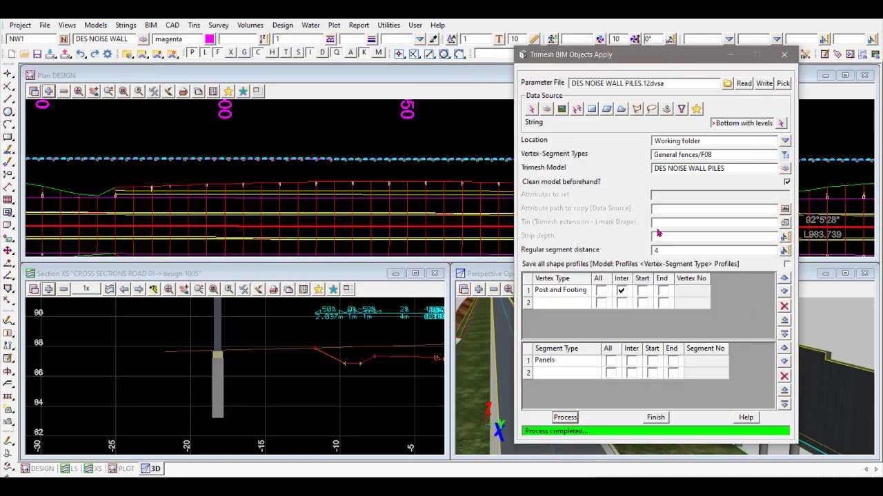
{"action": "left_click", "coordinate": [335, 278]}
{"action": "scroll", "coordinate": [144, 327], "scroll_direction": "down", "scroll_amount": 1}
{"action": "scroll", "coordinate": [280, 359], "scroll_direction": "up", "scroll_amount": 3}
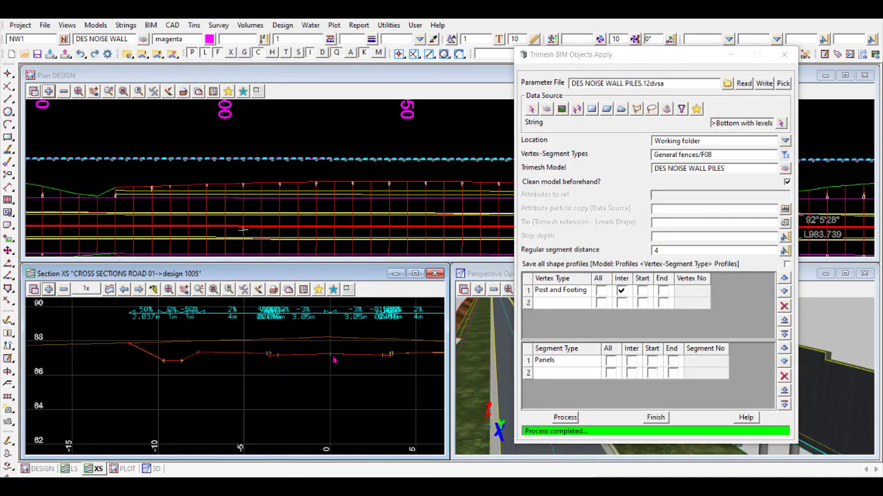
{"action": "left_click", "coordinate": [781, 123]}
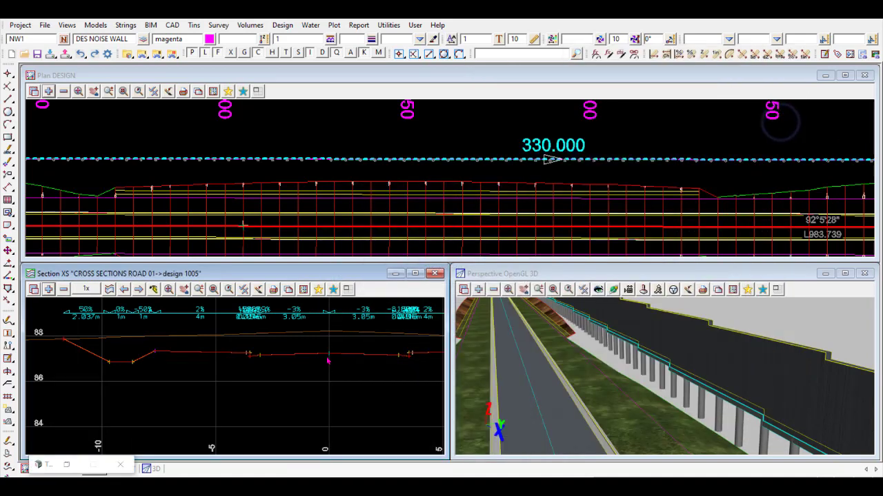
{"action": "left_click", "coordinate": [329, 356]}
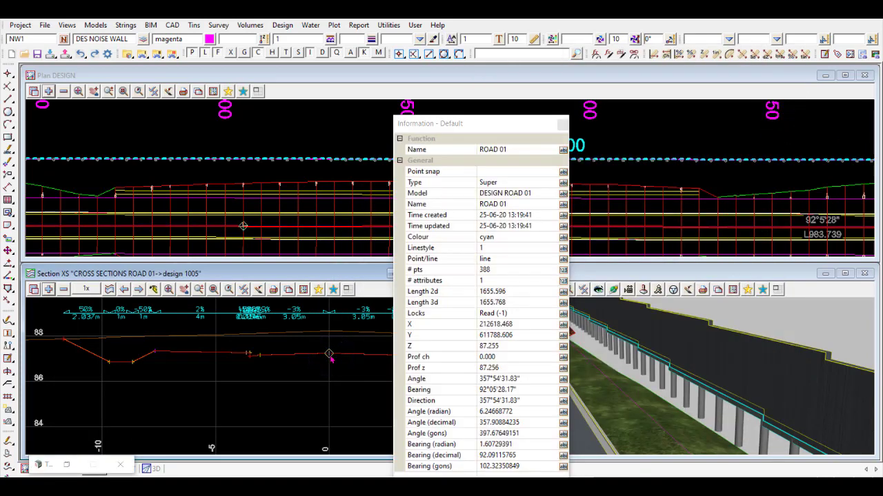
{"action": "left_click", "coordinate": [331, 356]}
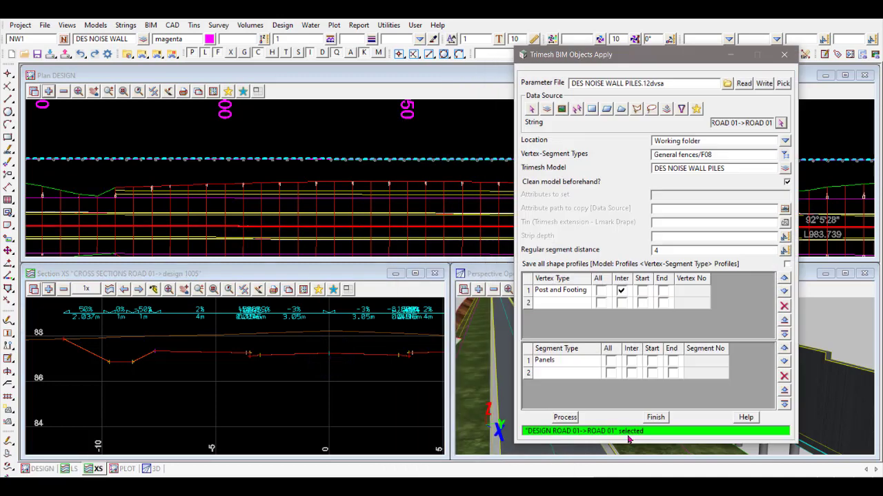
{"action": "left_click", "coordinate": [566, 418]}
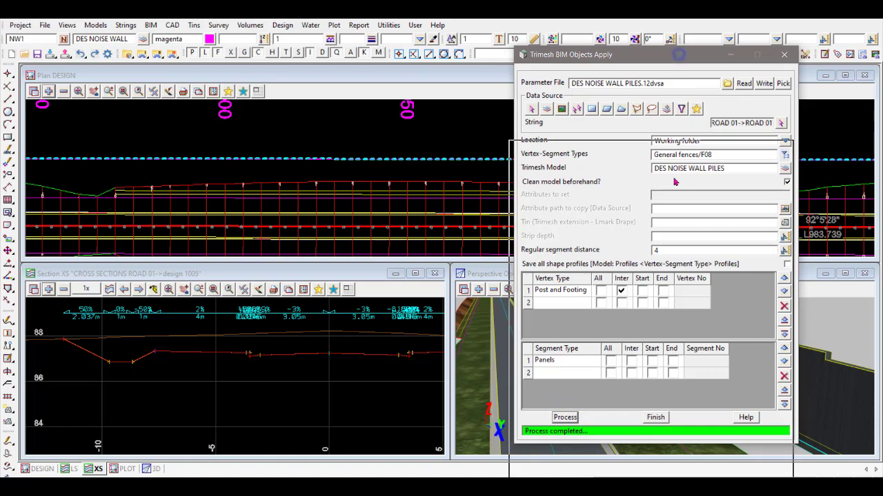
{"action": "left_click", "coordinate": [733, 55]}
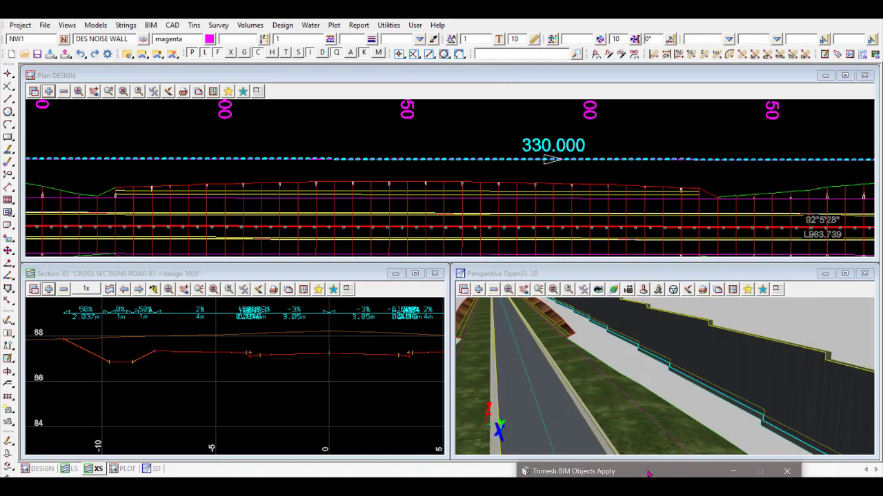
Step: Check the clean-model-beforehand setting for the piles, then return to the perspective view
{"action": "left_click", "coordinate": [649, 473]}
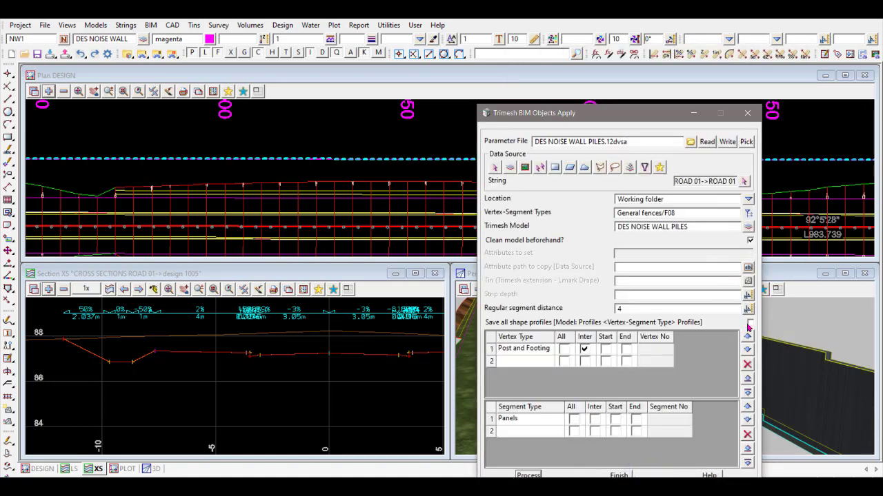
{"action": "left_click", "coordinate": [750, 240]}
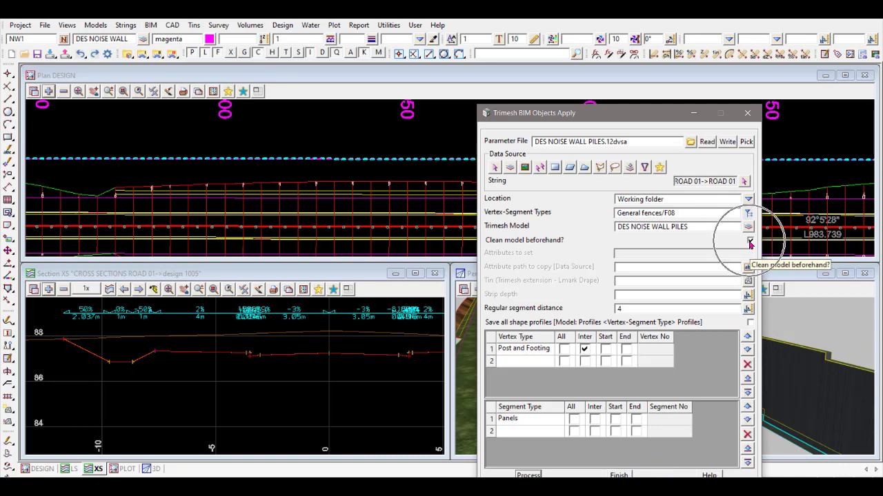
{"action": "left_click", "coordinate": [693, 113]}
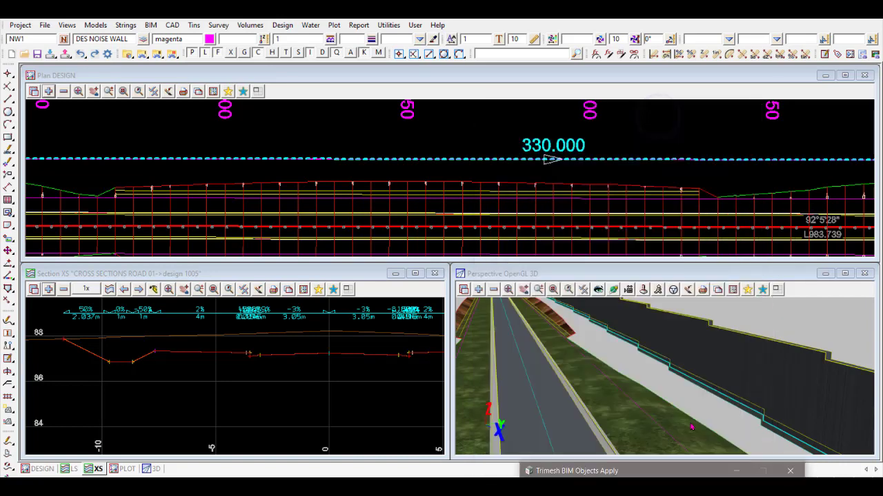
{"action": "left_click", "coordinate": [590, 275]}
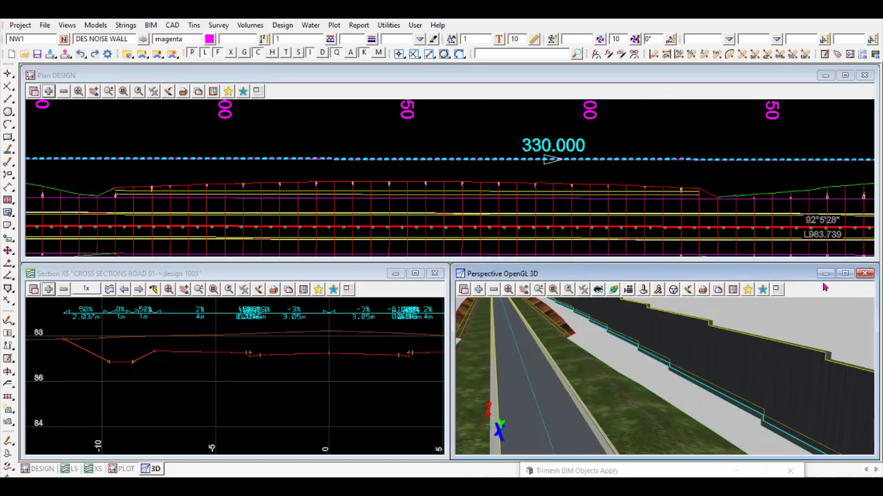
Step: Enlarge the perspective view to inspect the piles along the road beside the noise wall, and restore the multi-view layout
{"action": "left_click", "coordinate": [775, 289]}
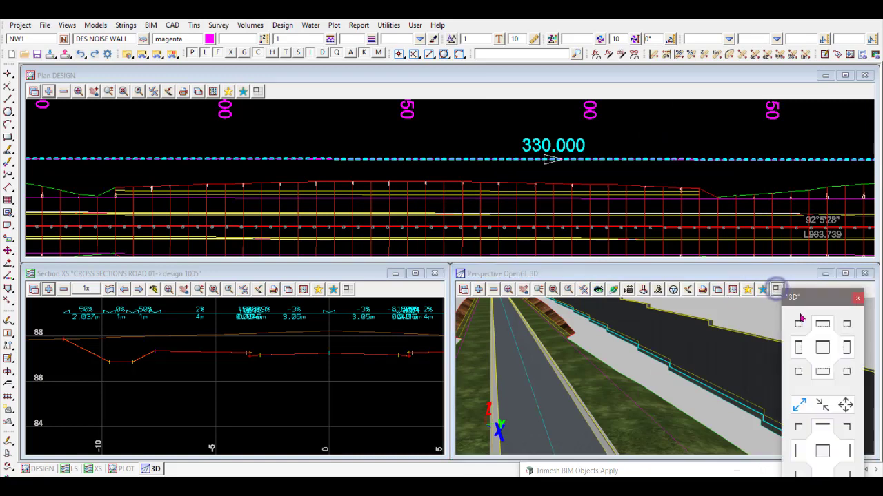
{"action": "left_click", "coordinate": [821, 348]}
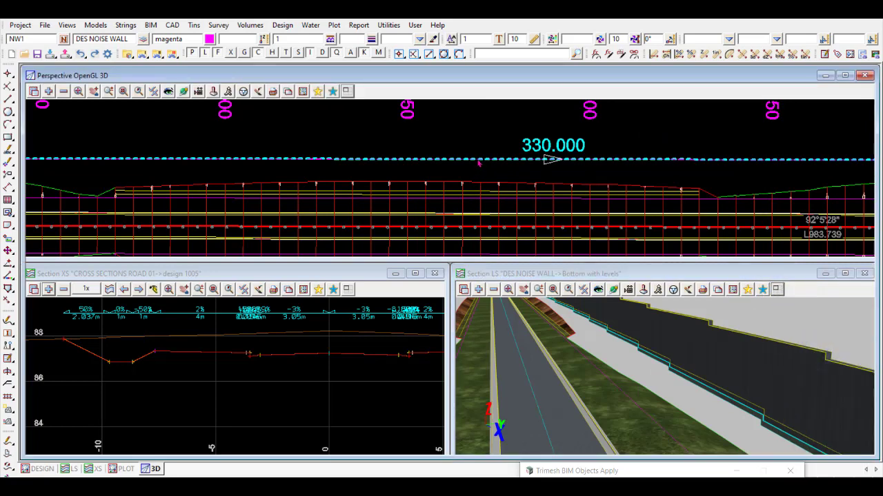
{"action": "double_click", "coordinate": [452, 81]}
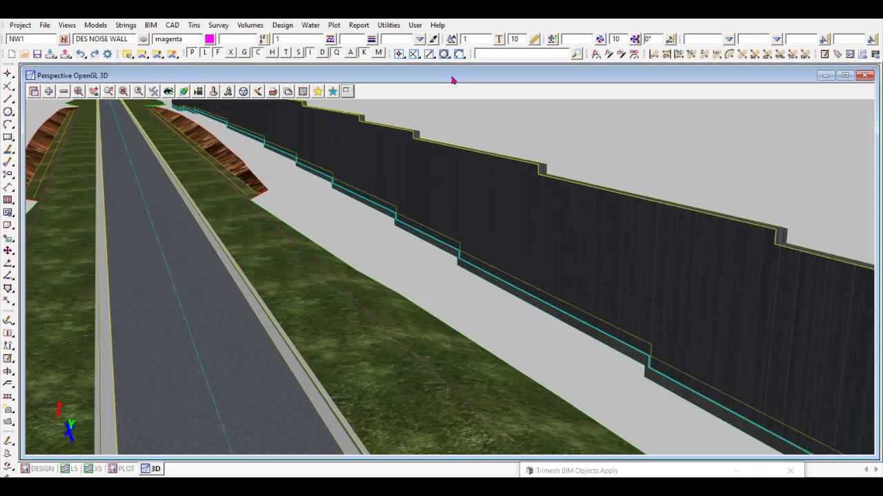
{"action": "left_click", "coordinate": [182, 91]}
{"action": "mouse_move", "coordinate": [205, 302]}
{"action": "left_mouse_down"}
{"action": "mouse_move", "coordinate": [205, 258]}
{"action": "mouse_move", "coordinate": [197, 275]}
{"action": "mouse_move", "coordinate": [230, 265]}
{"action": "mouse_move", "coordinate": [210, 296]}
{"action": "mouse_move", "coordinate": [229, 304]}
{"action": "left_mouse_up"}
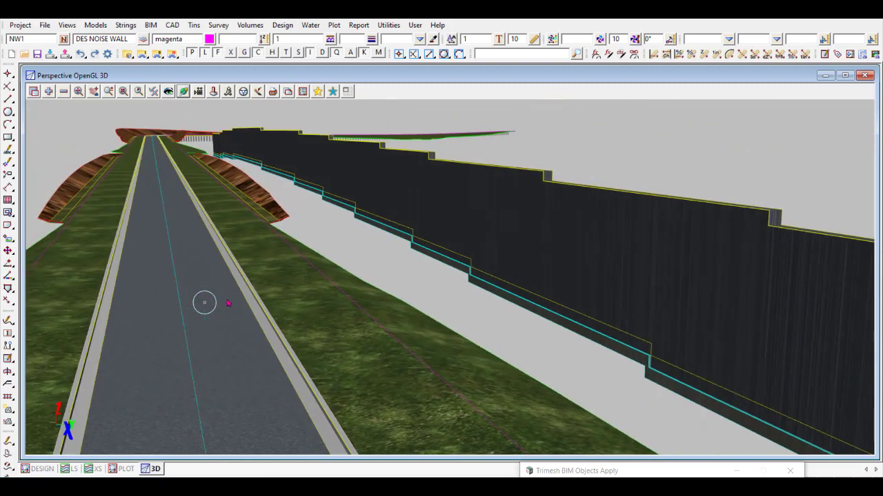
{"action": "left_click", "coordinate": [564, 471]}
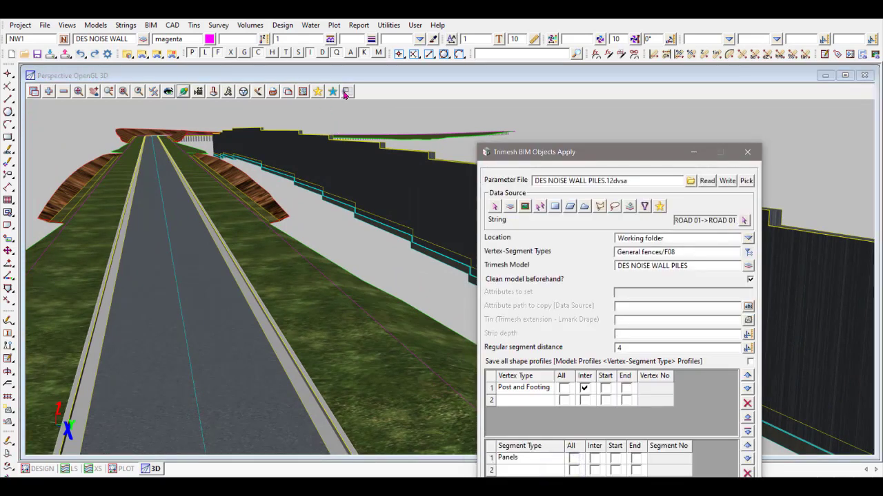
{"action": "left_click", "coordinate": [345, 93]}
{"action": "left_click", "coordinate": [411, 174]}
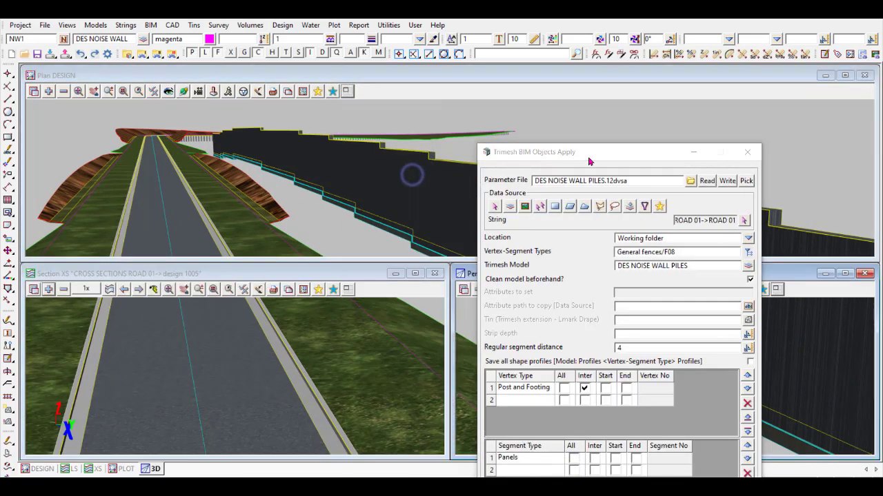
Step: Pick the noise wall's Bottom with levels string in the cross section as the source string and reprocess the piles
{"action": "left_click_drag", "start_coordinate": [590, 161], "coordinate": [443, 116]}
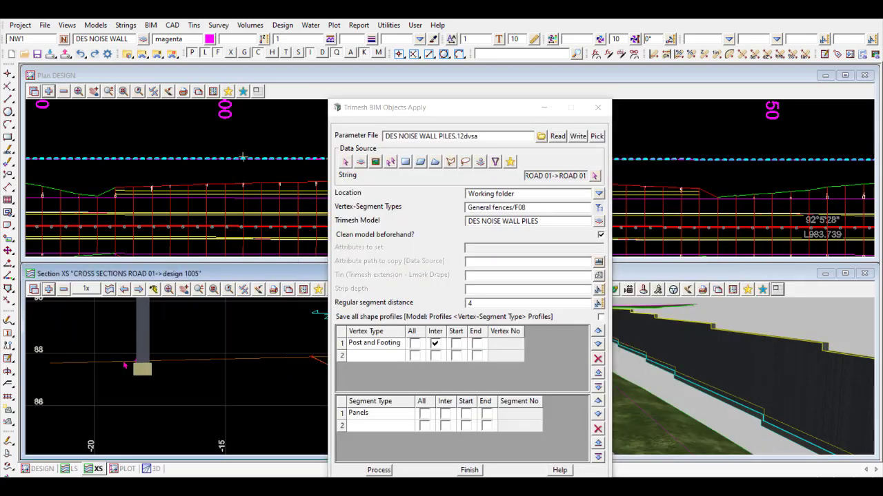
{"action": "scroll", "coordinate": [125, 365], "scroll_direction": "up", "scroll_amount": 2}
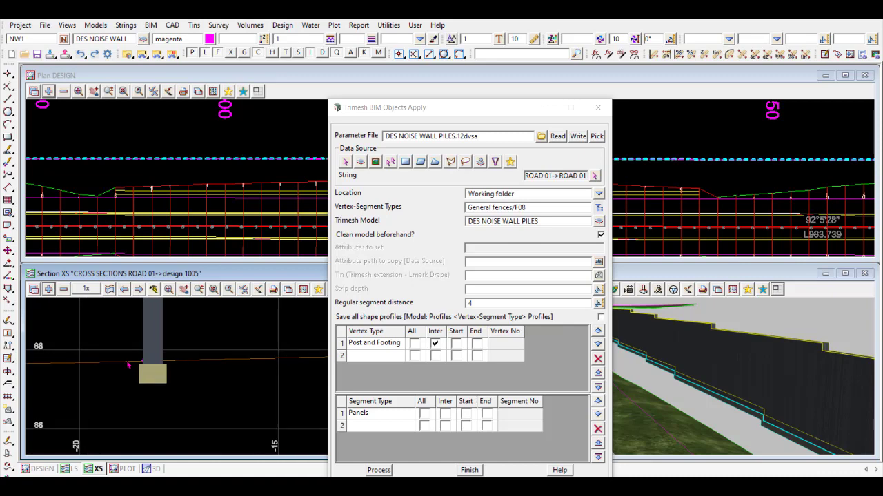
{"action": "left_click", "coordinate": [594, 178]}
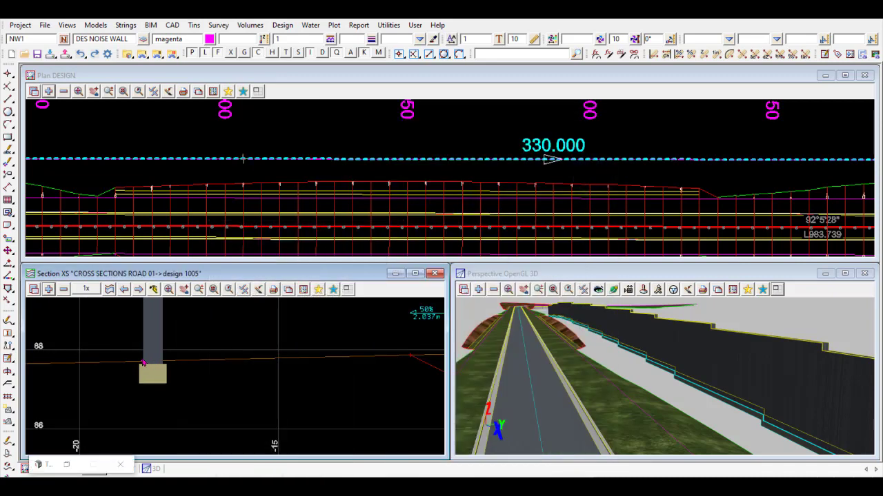
{"action": "left_click", "coordinate": [142, 361]}
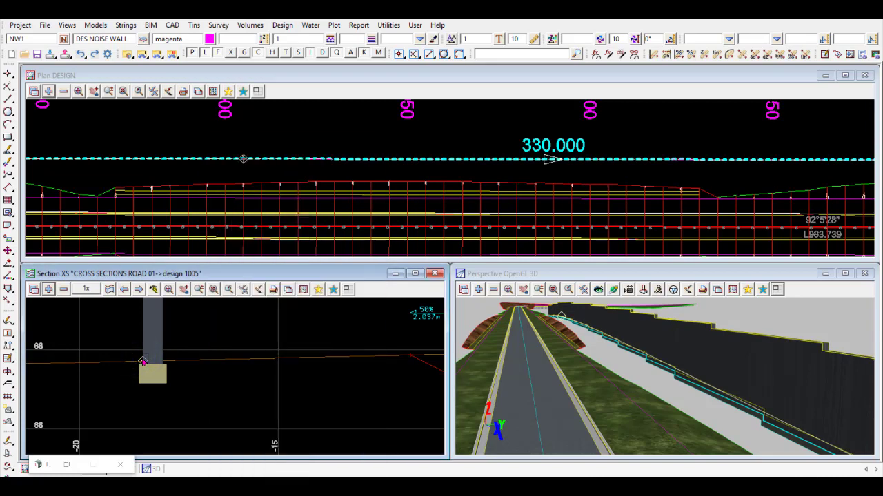
{"action": "left_click", "coordinate": [142, 361]}
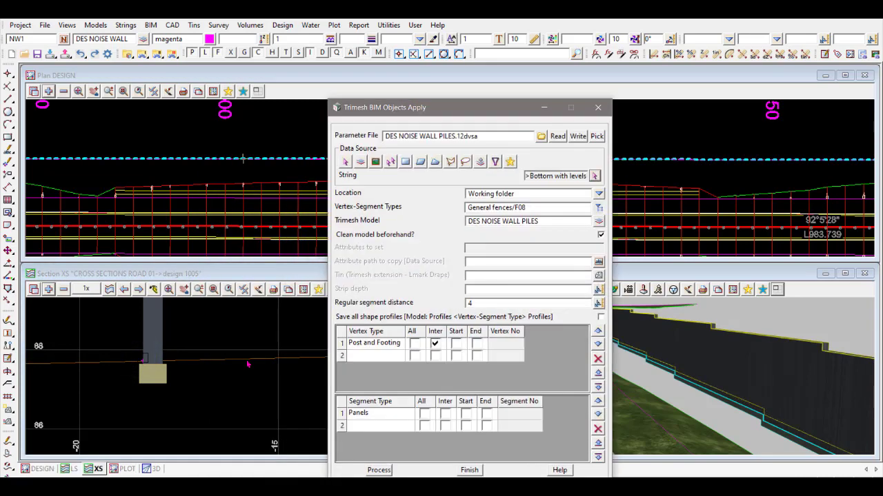
{"action": "left_click", "coordinate": [379, 470]}
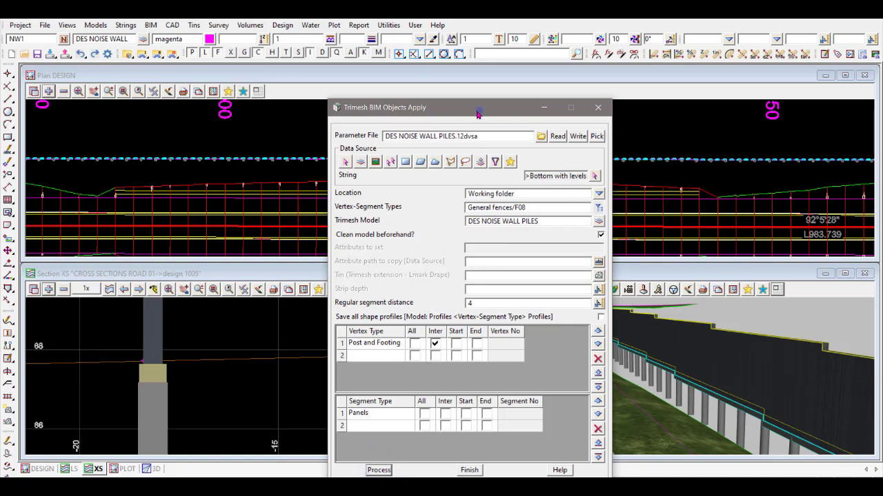
Step: Check the regenerated piles under the noise wall footing in both the perspective and cross section views
{"action": "left_click_drag", "start_coordinate": [478, 113], "coordinate": [318, 350]}
{"action": "left_click", "coordinate": [678, 314]}
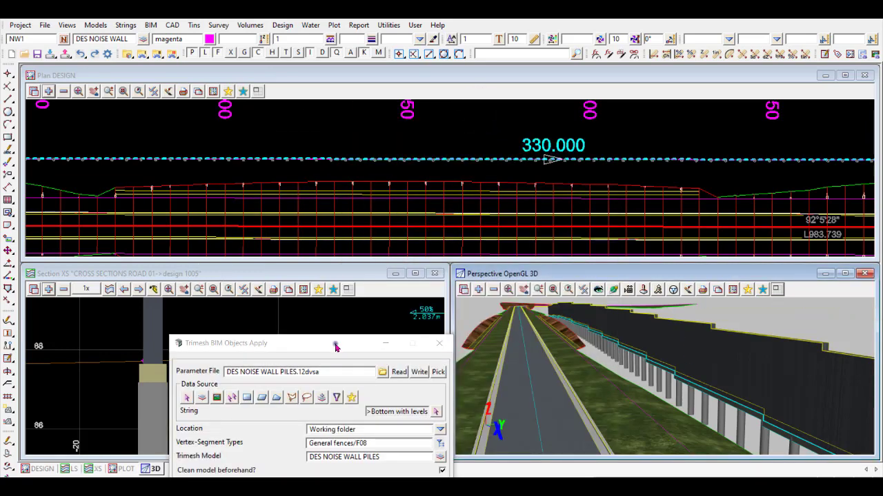
{"action": "left_click_drag", "start_coordinate": [335, 342], "coordinate": [444, 384]}
{"action": "scroll", "coordinate": [164, 357], "scroll_direction": "down", "scroll_amount": 2}
{"action": "scroll", "coordinate": [164, 357], "scroll_direction": "down", "scroll_amount": 5}
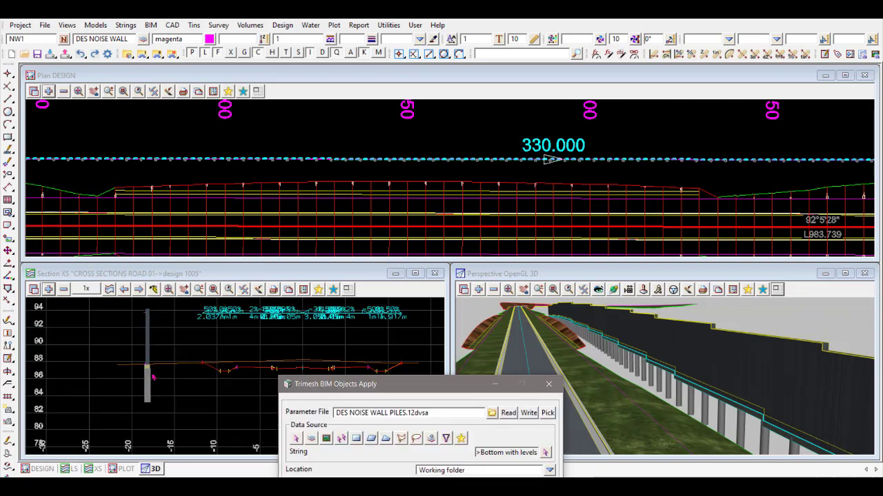
{"action": "left_click_drag", "start_coordinate": [389, 389], "coordinate": [494, 87]}
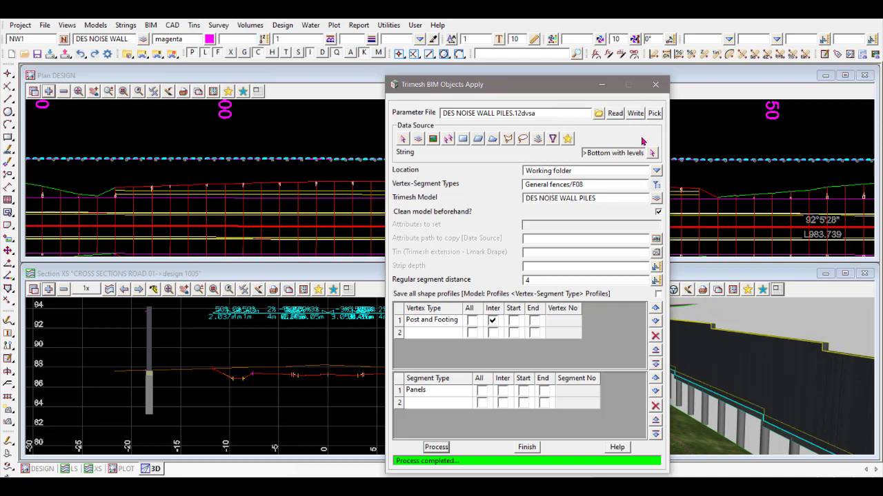
Step: Finish Trimesh BIM Objects Apply and orbit the perspective view to inspect the piles beneath the noise wall
{"action": "left_click", "coordinate": [527, 448]}
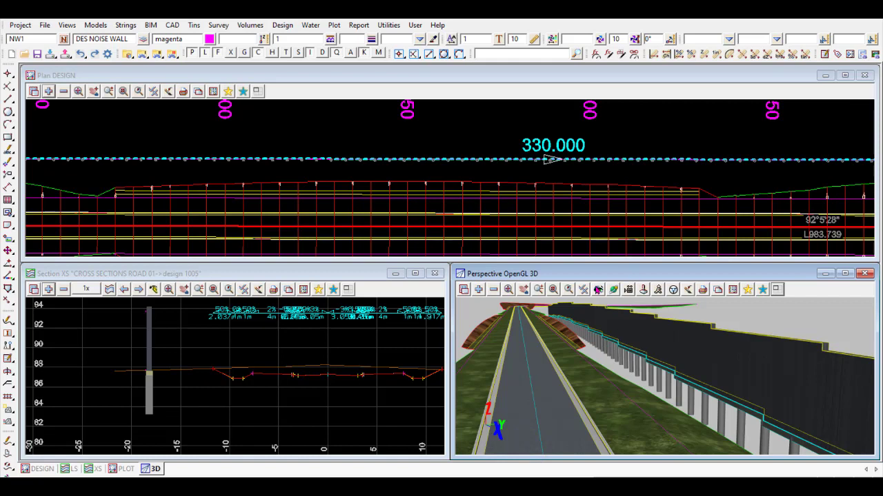
{"action": "left_click", "coordinate": [613, 290]}
{"action": "left_click", "coordinate": [635, 355]}
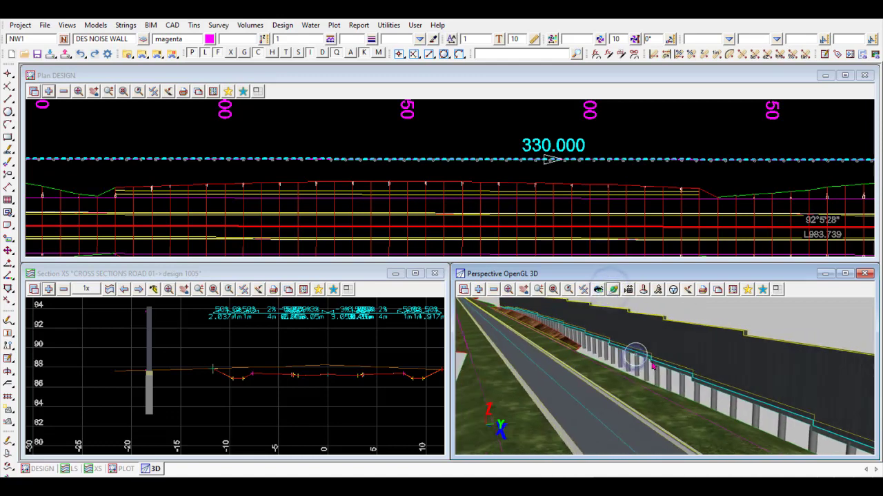